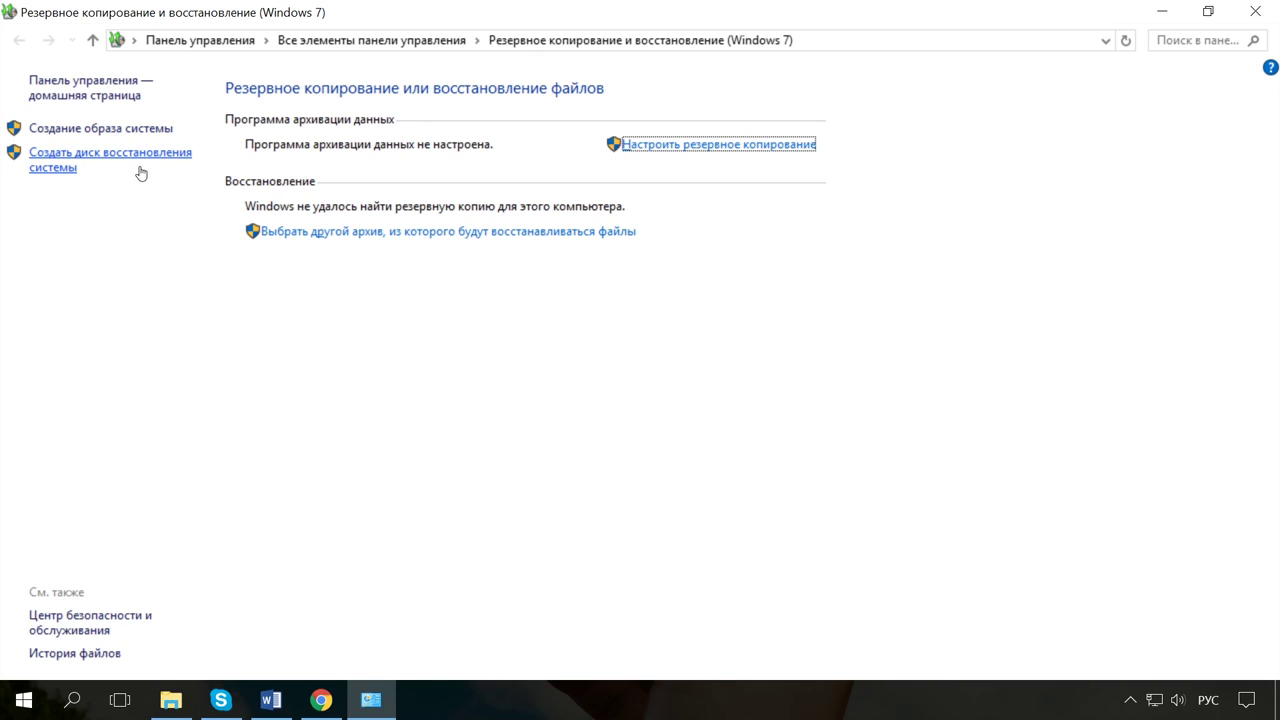
Step: Switch to Chrome, open the Partition Recovery 2.8 page on the Hetman Software site and download the program for free
left_click(321, 701)
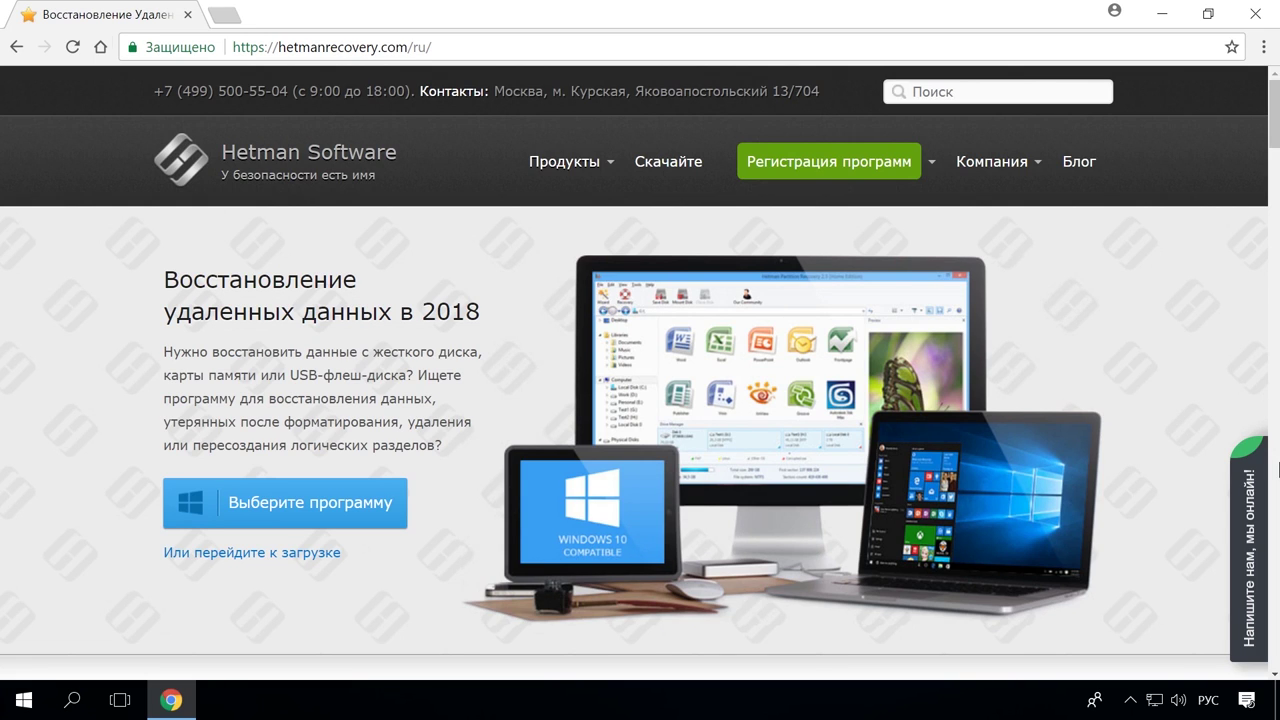
scroll(115, 120, "down", 14)
scroll(110, 158, "down", 5)
scroll(110, 158, "up", 1)
scroll(110, 158, "up", 9)
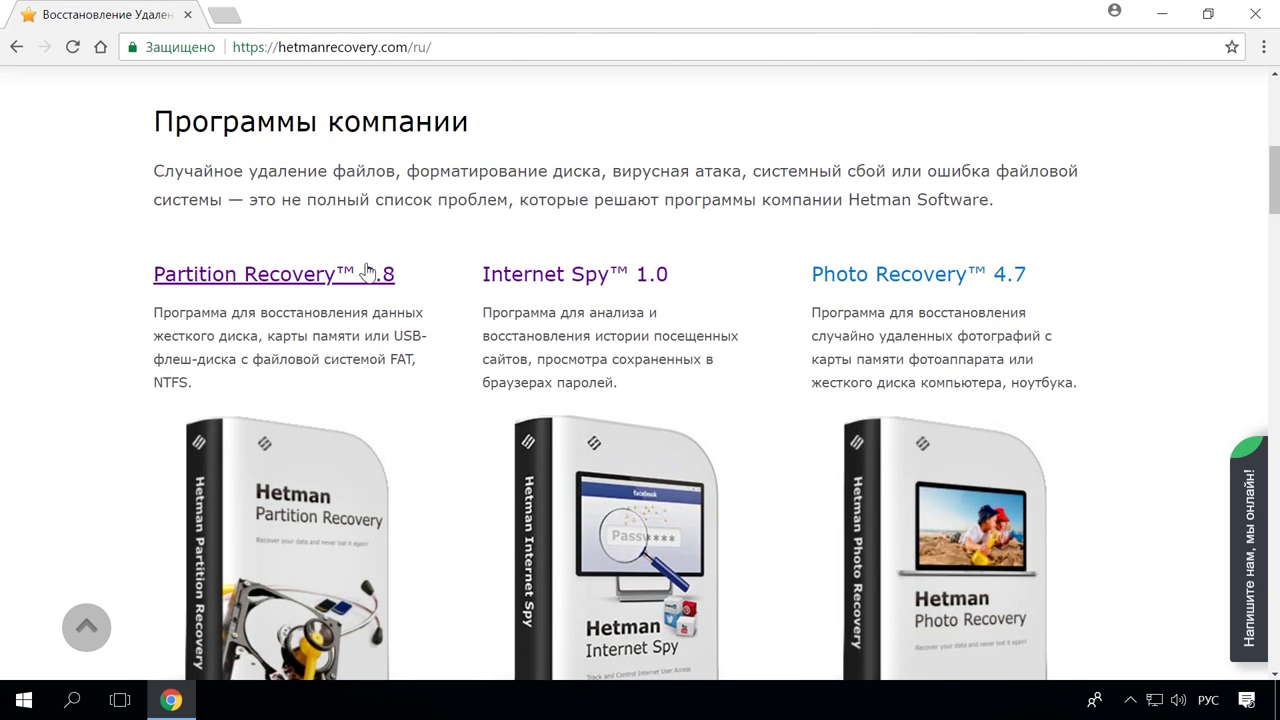
left_click(367, 272)
scroll(409, 280, "down", 3)
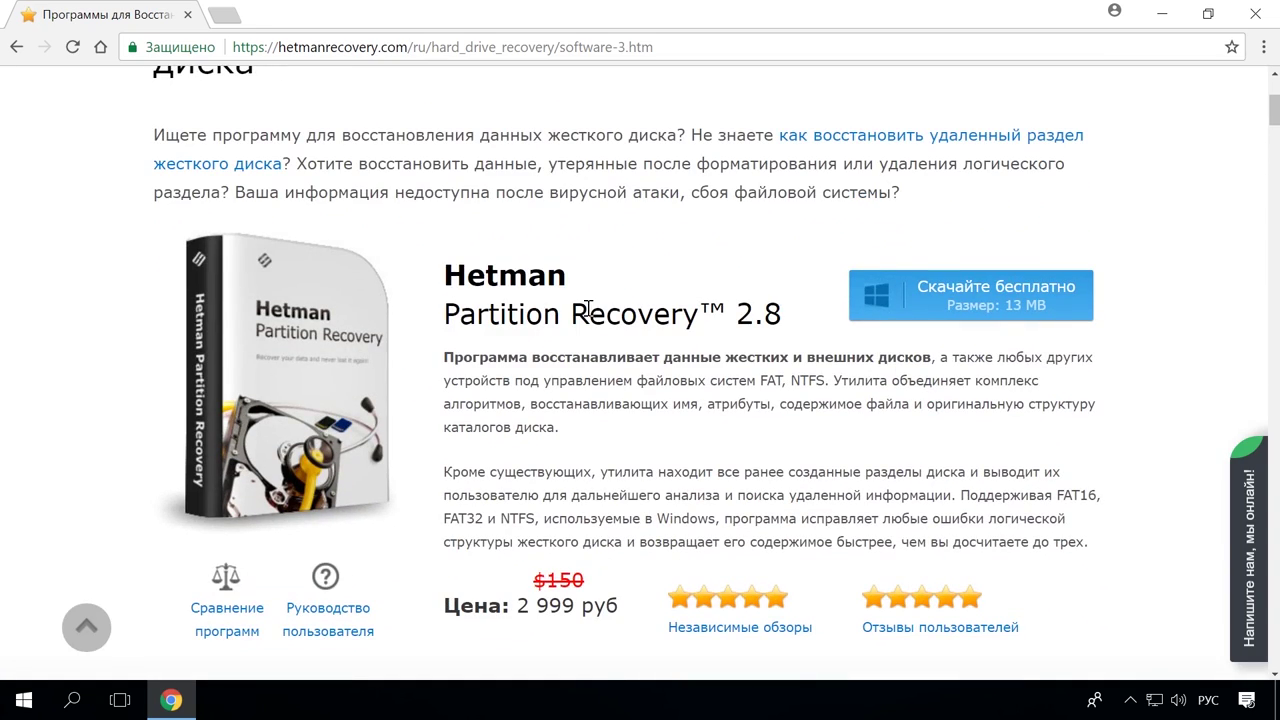
left_click(1024, 296)
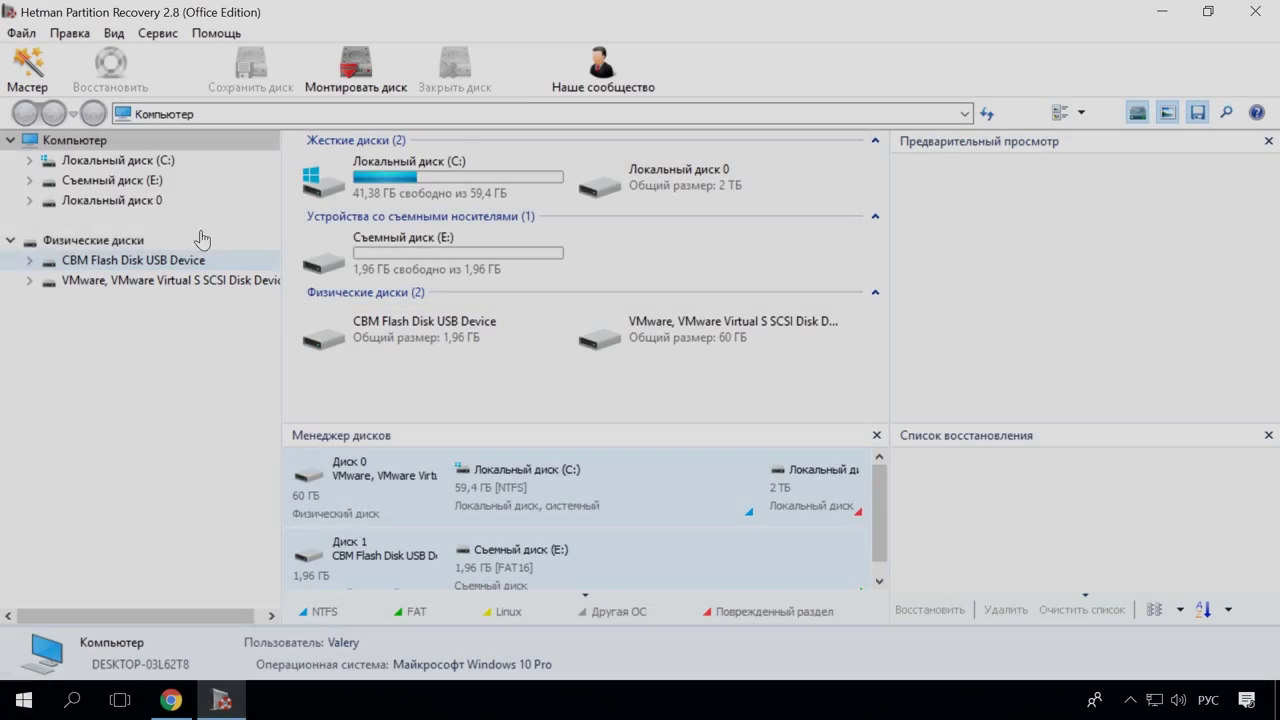
Step: Run a quick scan (Быстрое сканирование) of the removable disk E: with the file recovery wizard in Hetman Partition Recovery
double_click(168, 182)
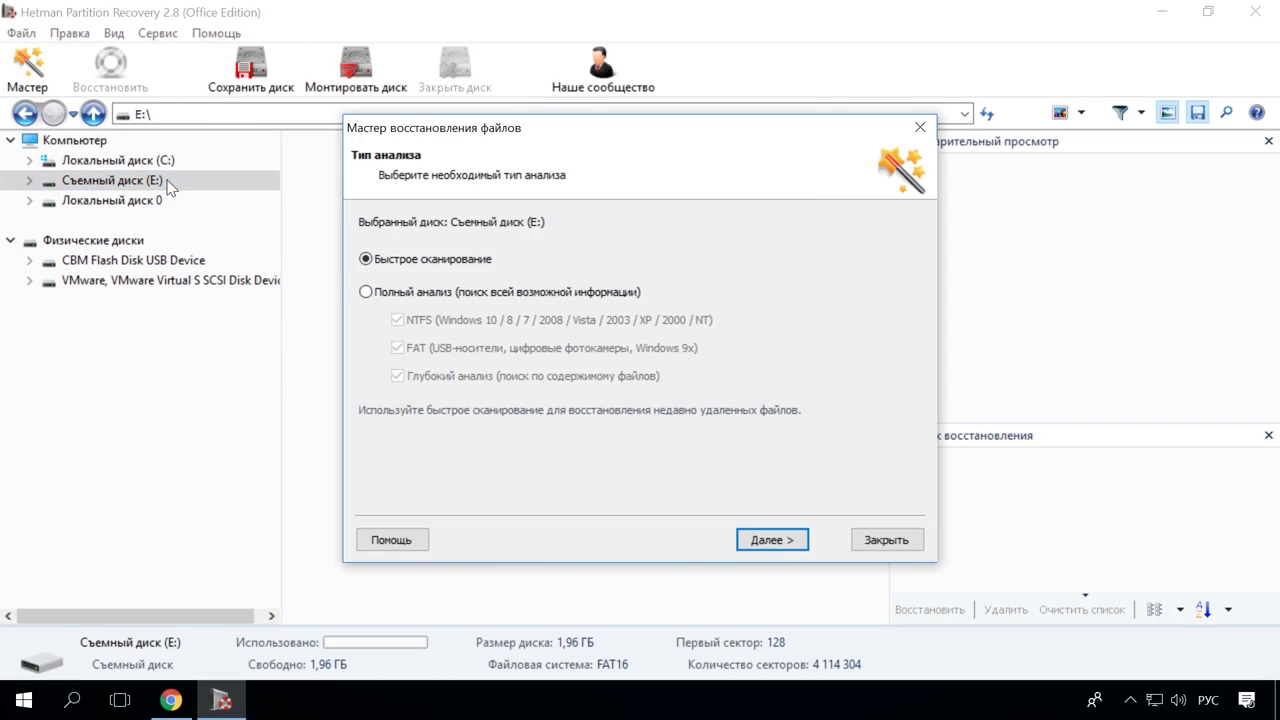
left_click(765, 539)
left_click(780, 541)
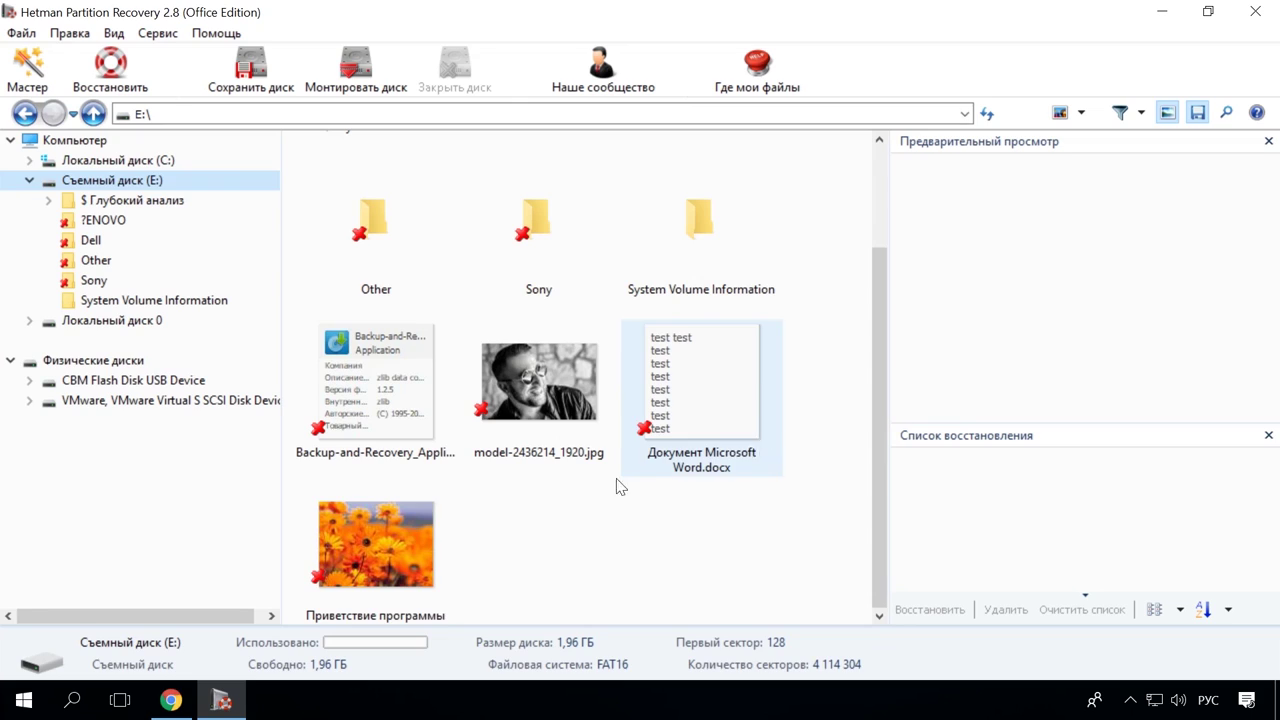
Step: Preview the deleted flower picture, model-2436214_1920.jpg and the Microsoft Word document found on drive E:
left_click(414, 516)
left_click(516, 385)
left_click(714, 401)
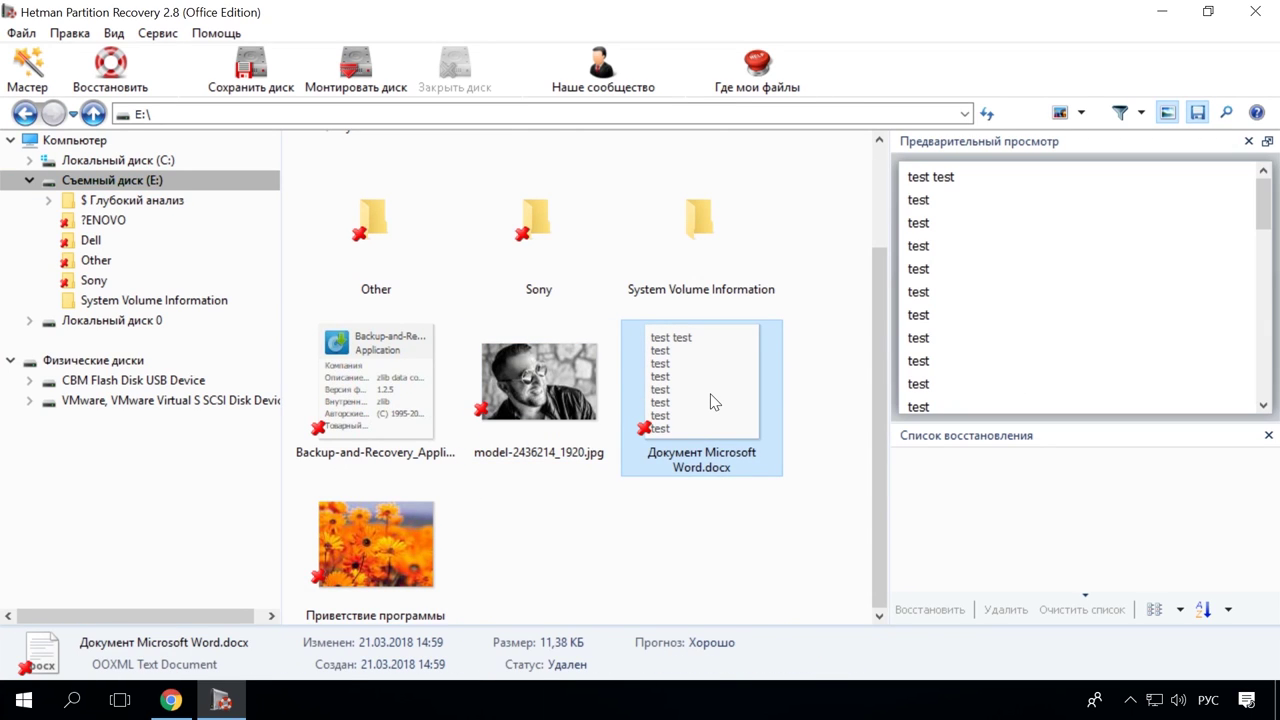
Step: Preview CB_Green_AssistVAIOButton.jpg in the deleted Sony folder and start its recovery
left_click(110, 281)
left_click(520, 226)
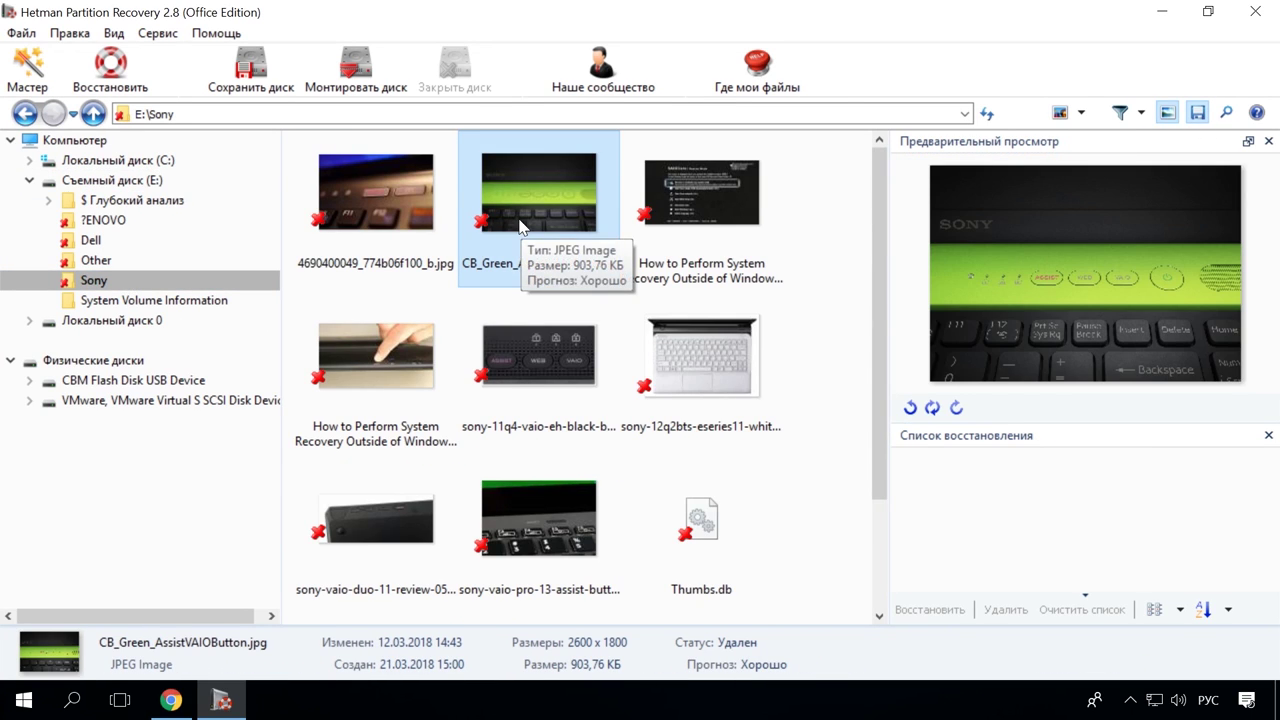
right_click(520, 226)
left_click(565, 235)
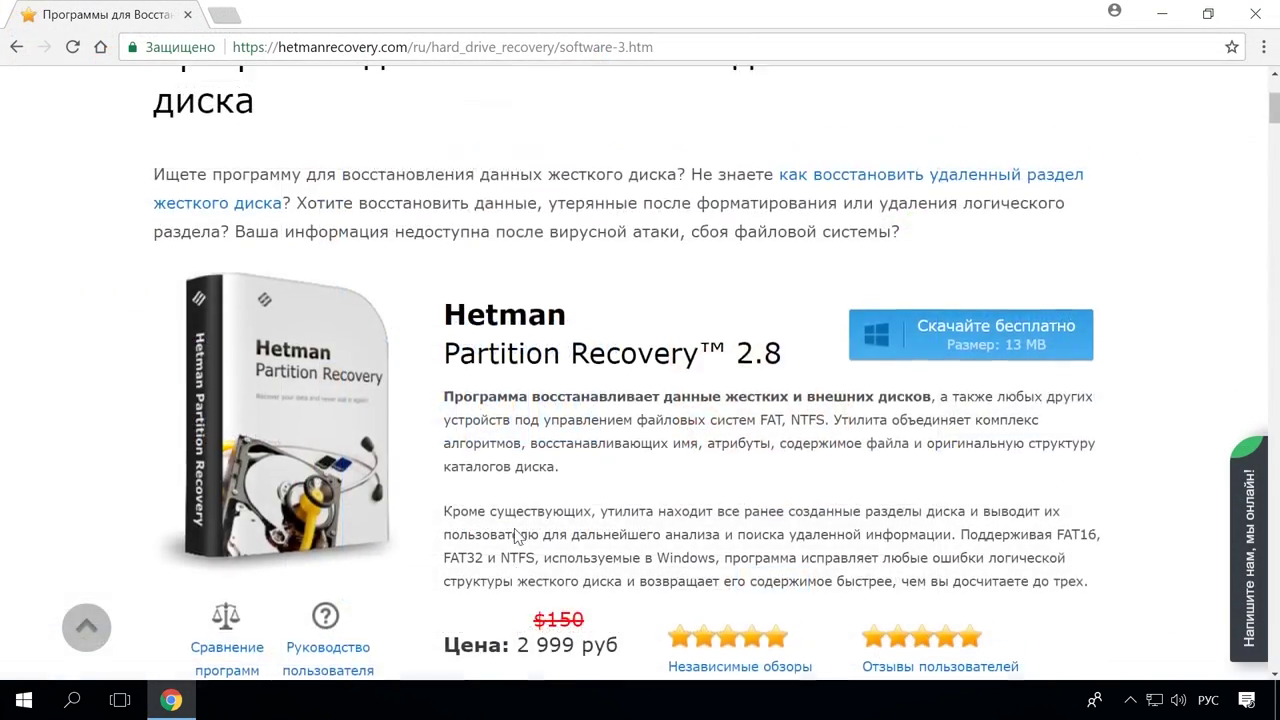
Step: Open the Hetman Software blog in Chrome and the article on converting a Mac-formatted disk to a Windows disk
scroll(943, 271, "up", 3)
left_click(1077, 163)
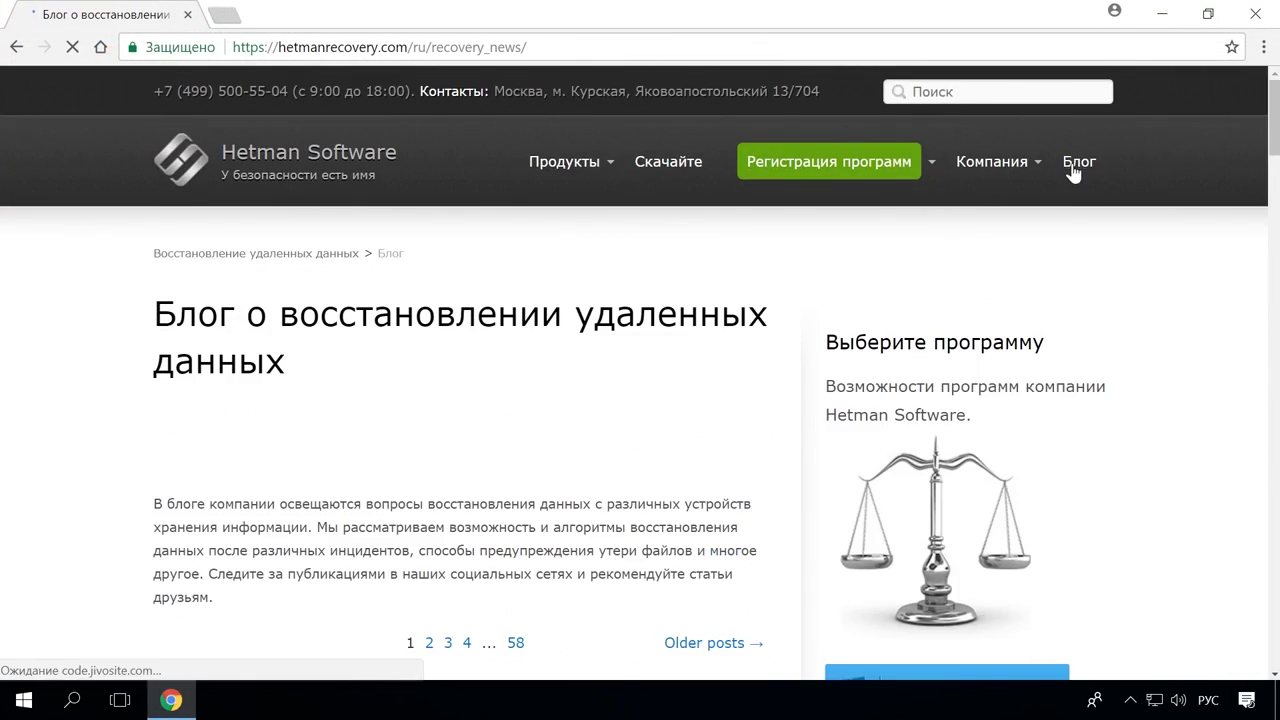
scroll(1063, 303, "down", 12)
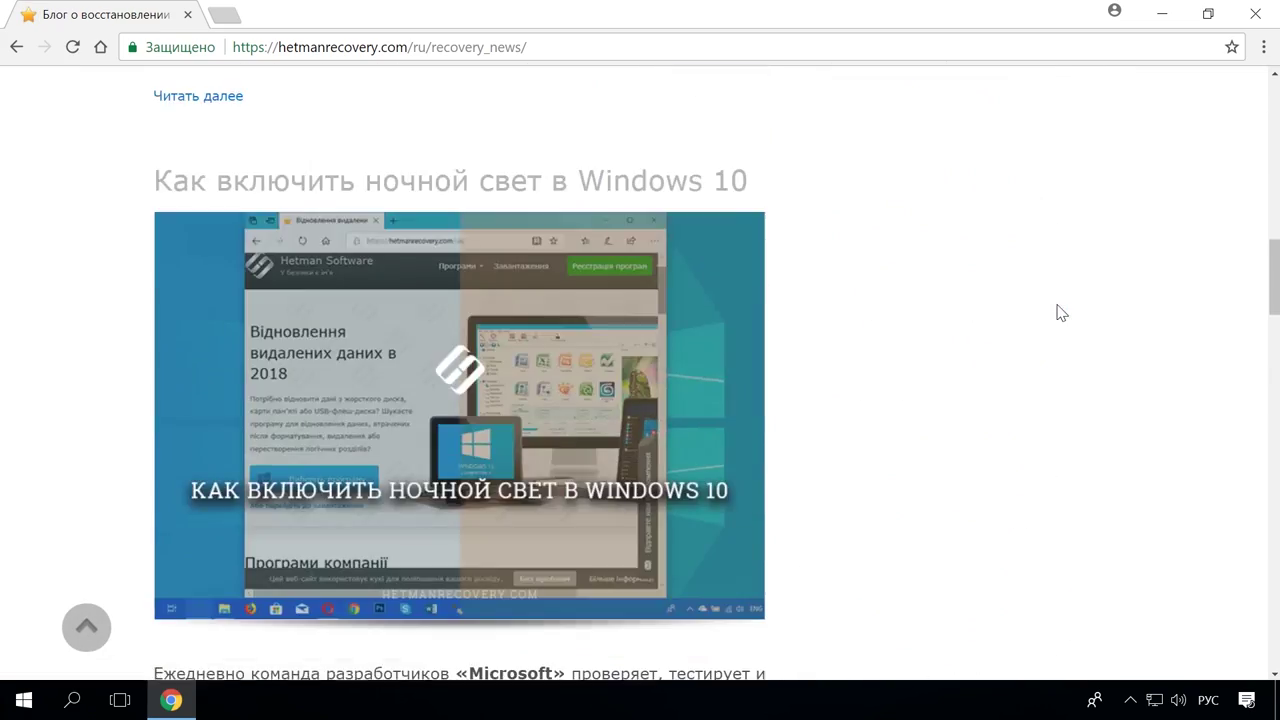
scroll(1061, 312, "down", 11)
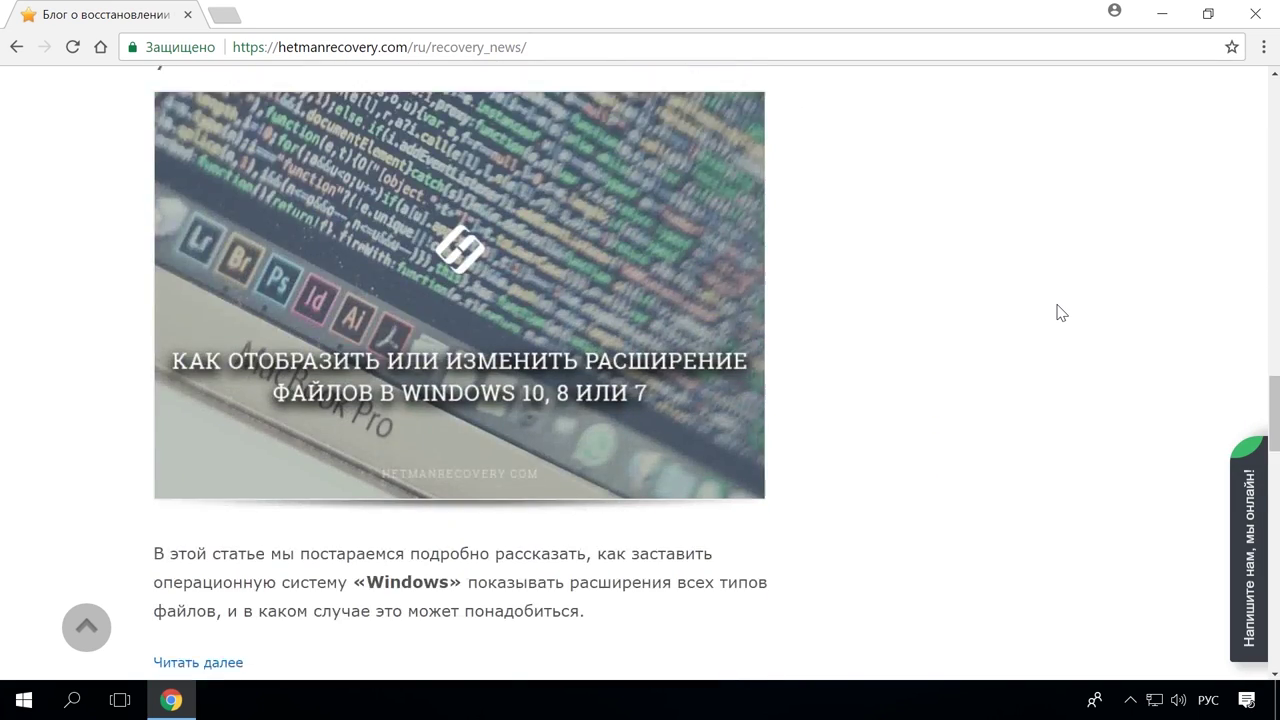
scroll(1061, 313, "down", 6)
left_click(689, 206)
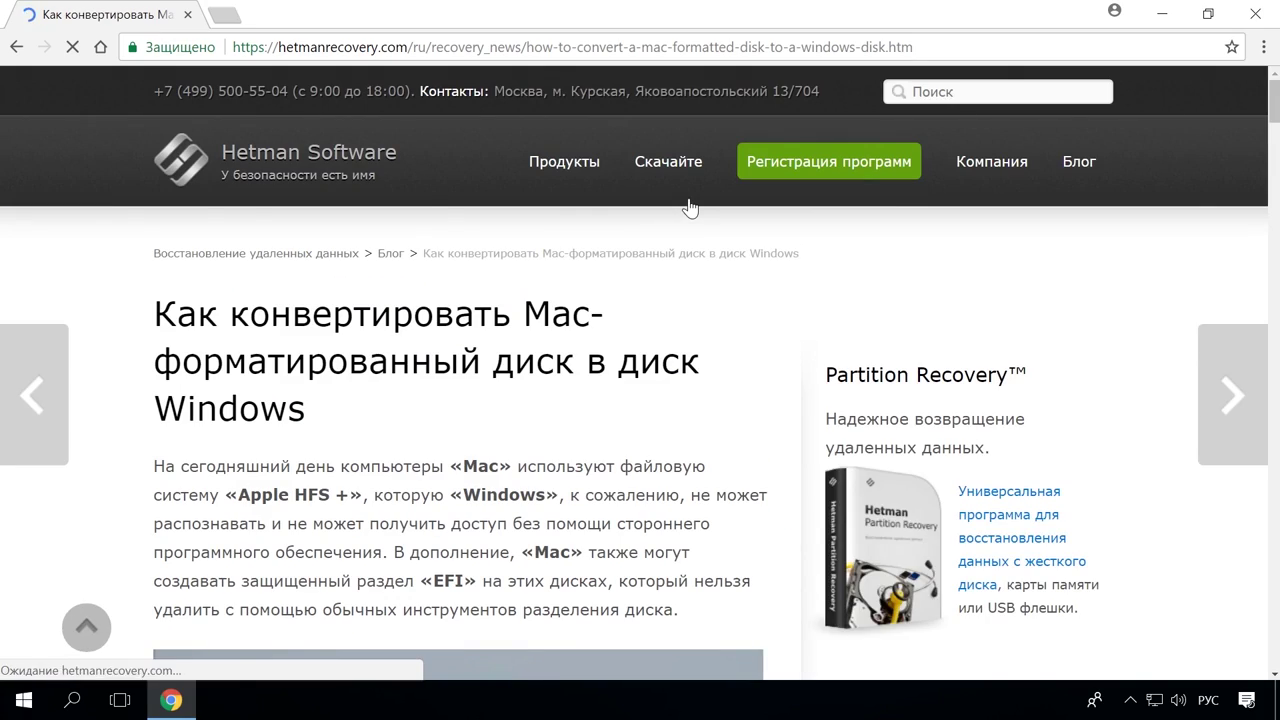
Step: Look through the article and write "Здравствуйте" in the site's online chat
scroll(737, 268, "down", 16)
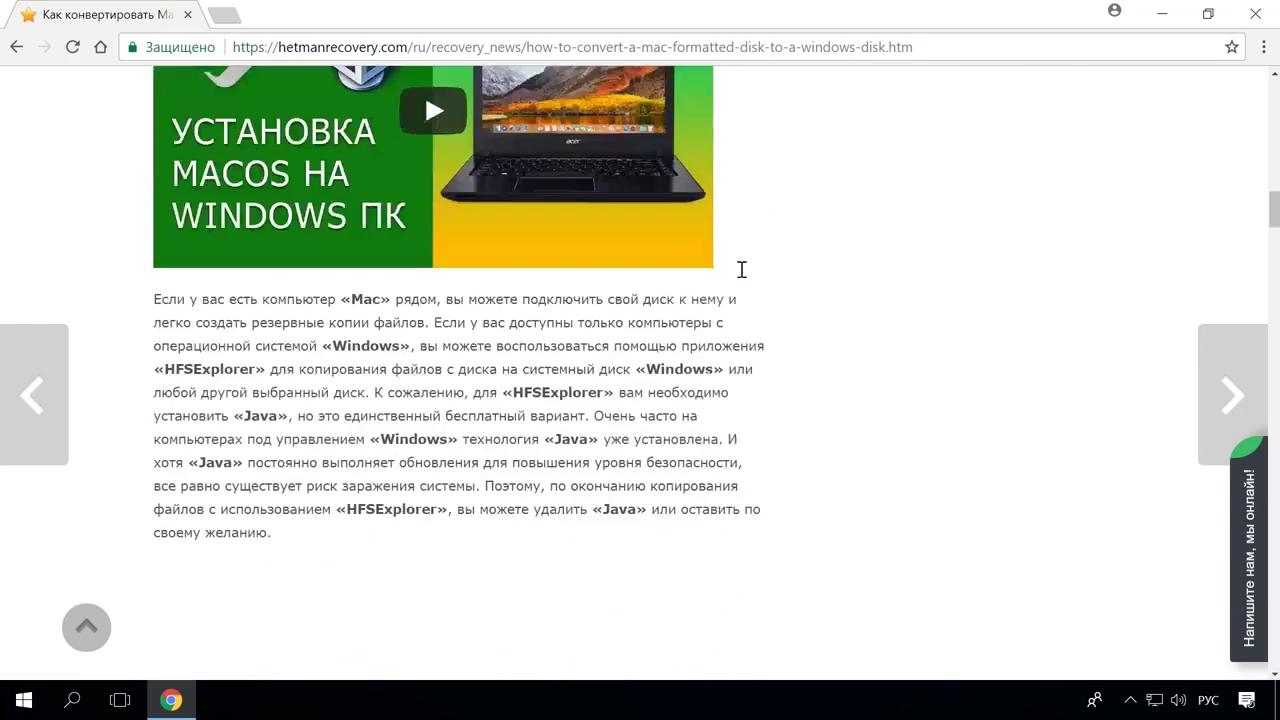
scroll(741, 269, "down", 8)
left_click(1244, 542)
type("Здравствуйте")
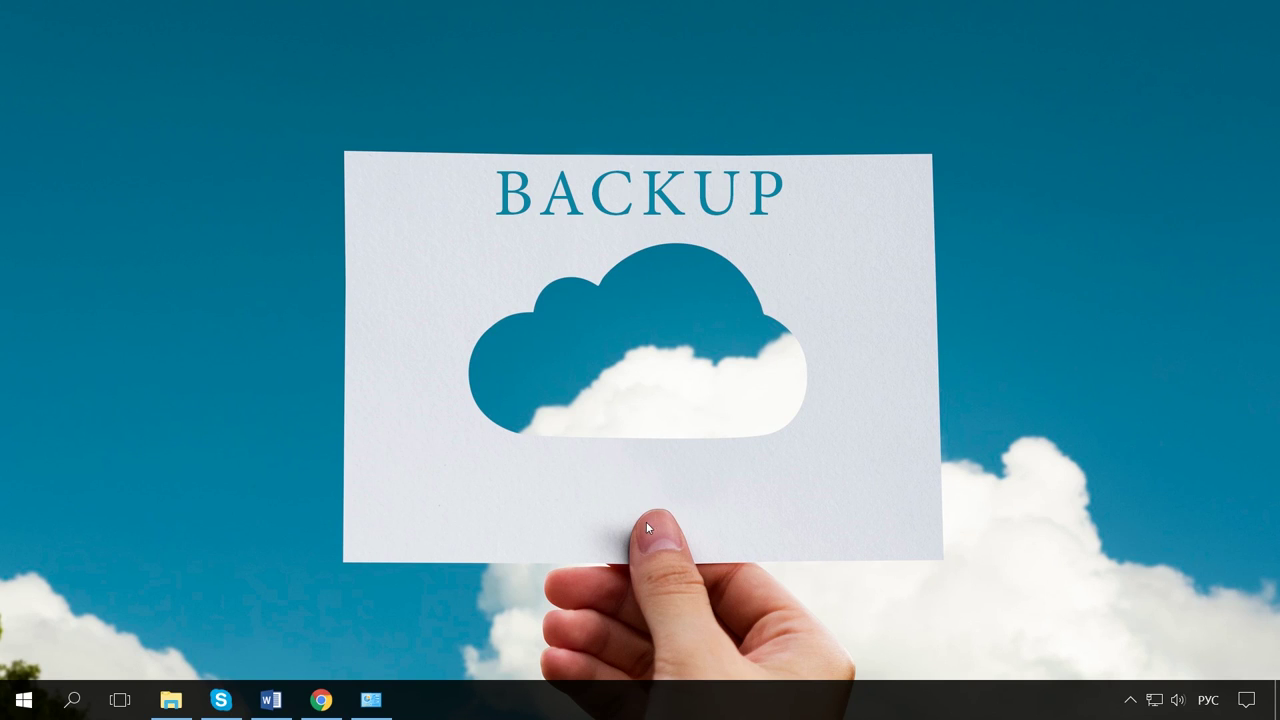
Step: Switch to the Backup and Restore (Windows 7) window, view the File History settings and return from them
left_click(371, 699)
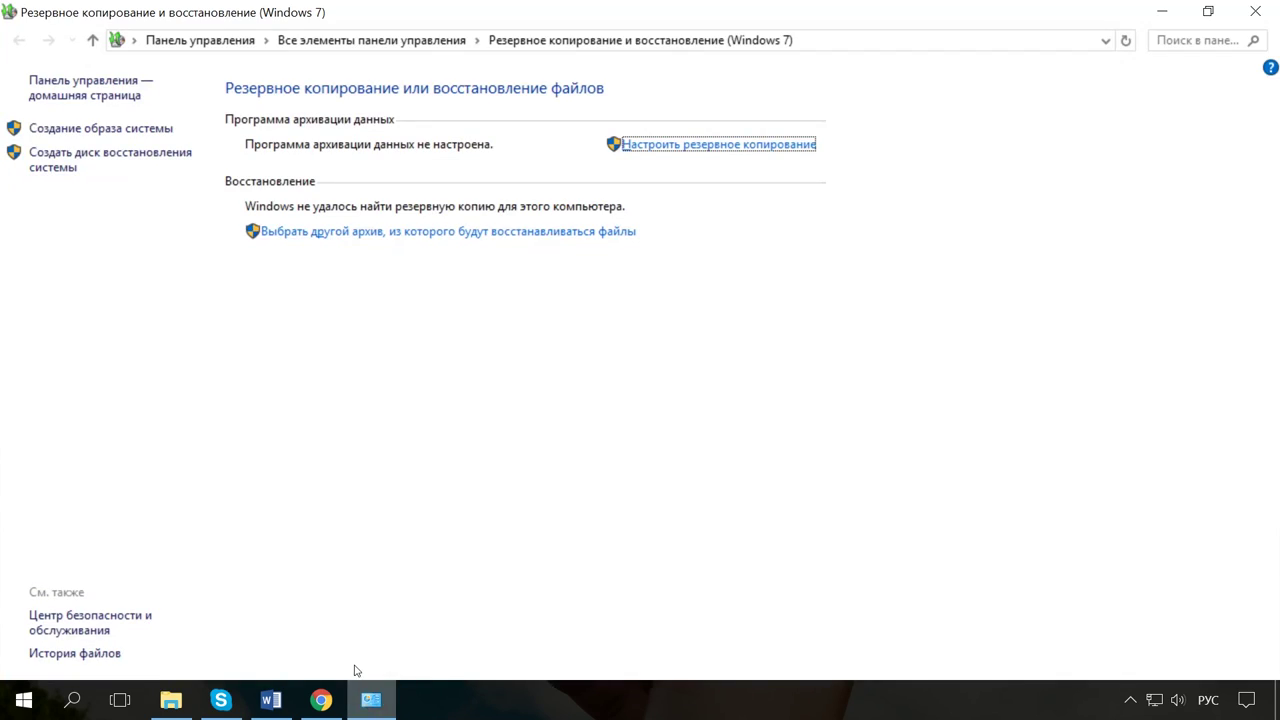
left_click(72, 656)
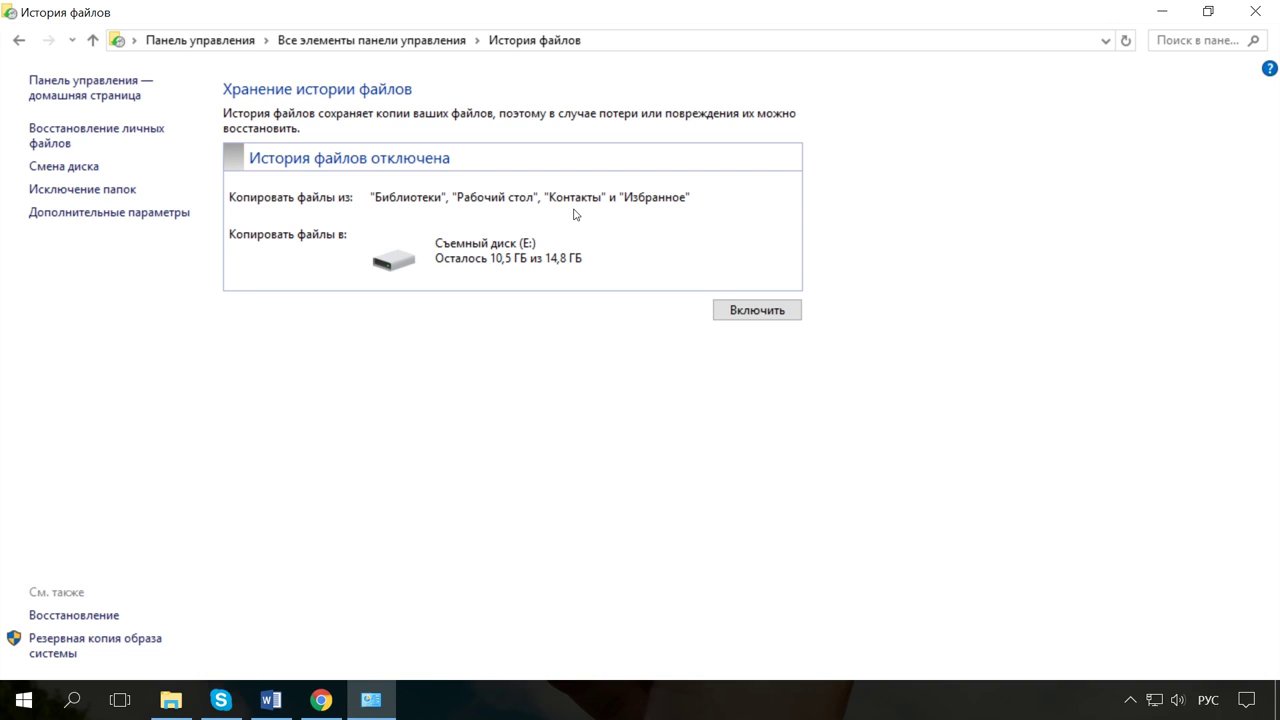
left_click(27, 43)
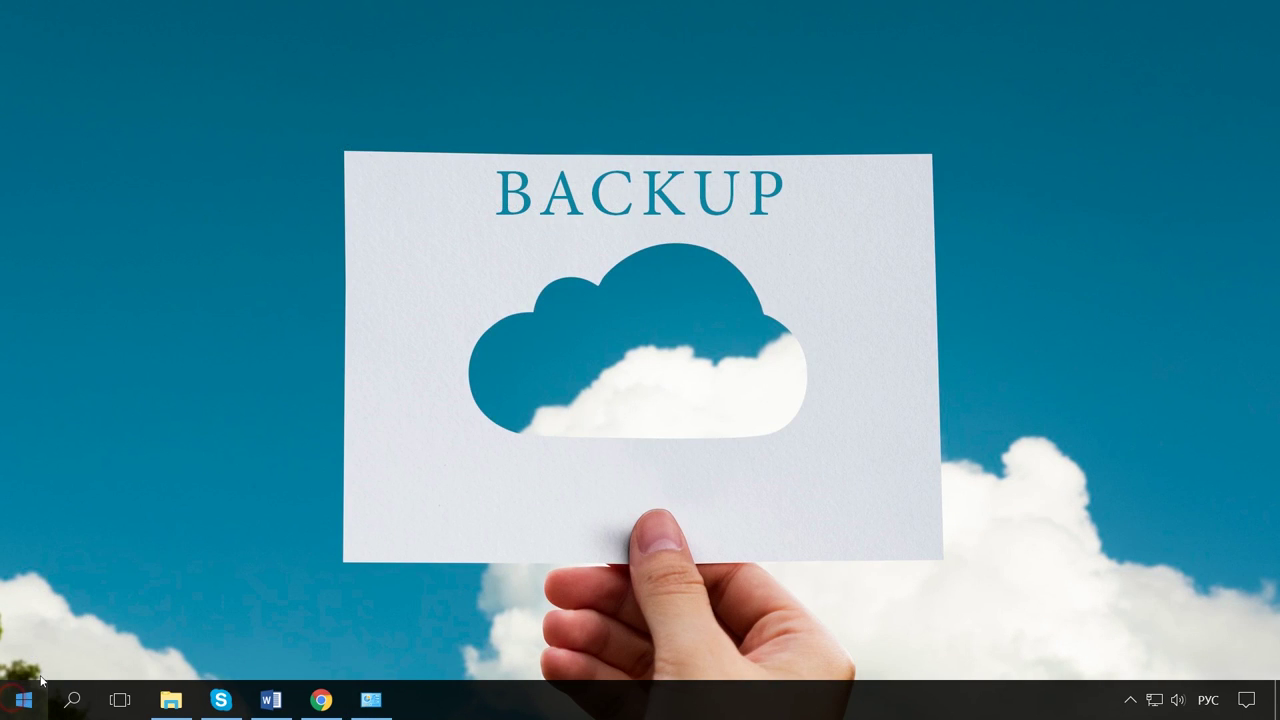
Step: Open Backup and Restore (Windows 7) from the Служба архивации page of the Update & Security settings
left_click(24, 700)
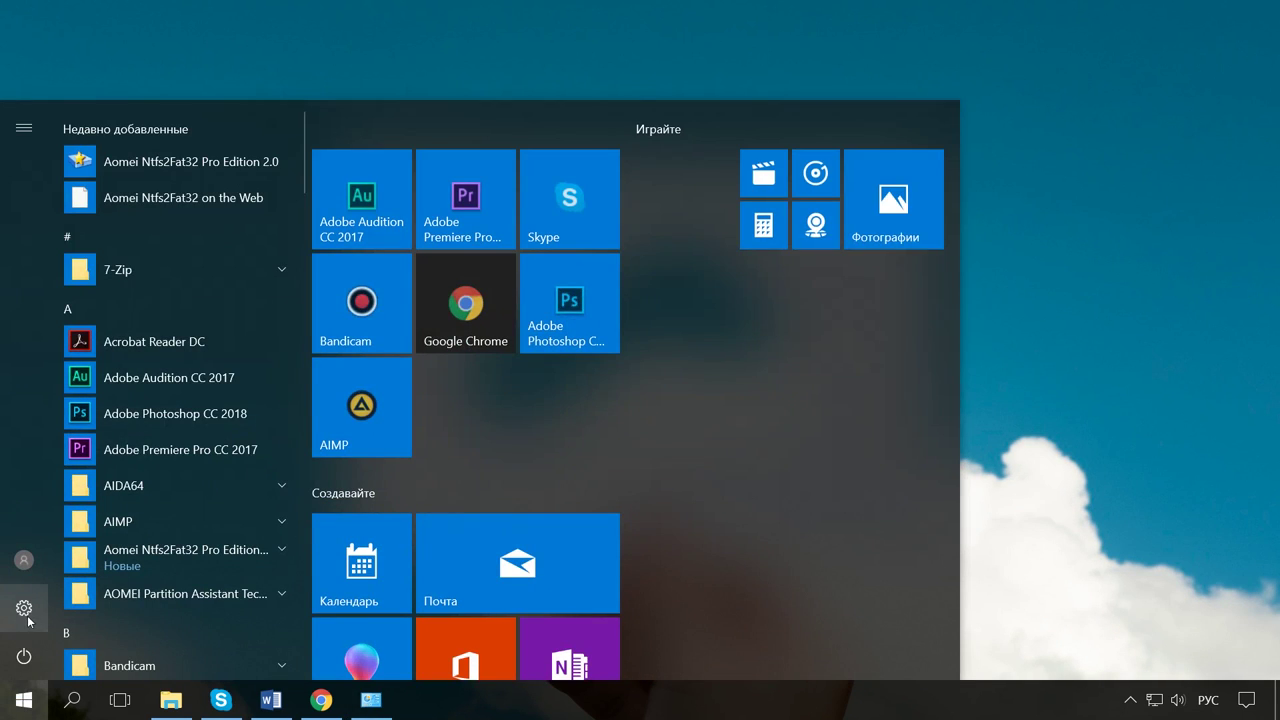
left_click(24, 608)
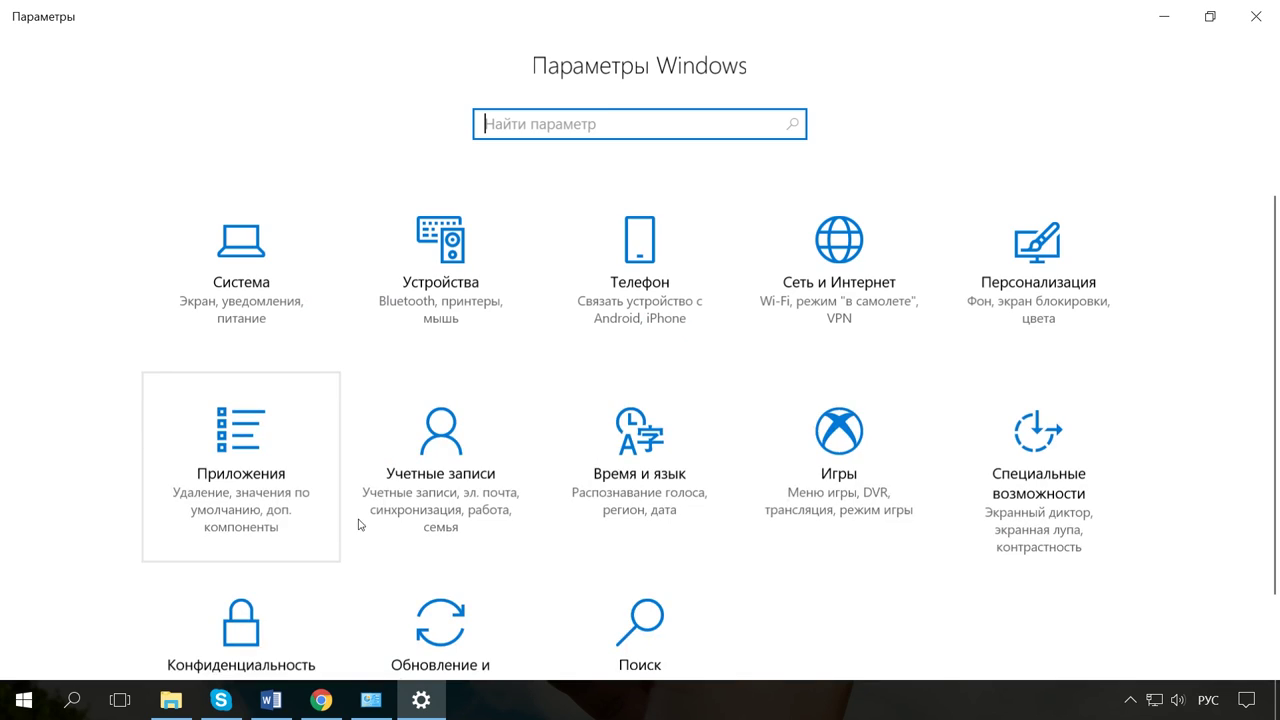
scroll(500, 620, "down", 1)
left_click(457, 670)
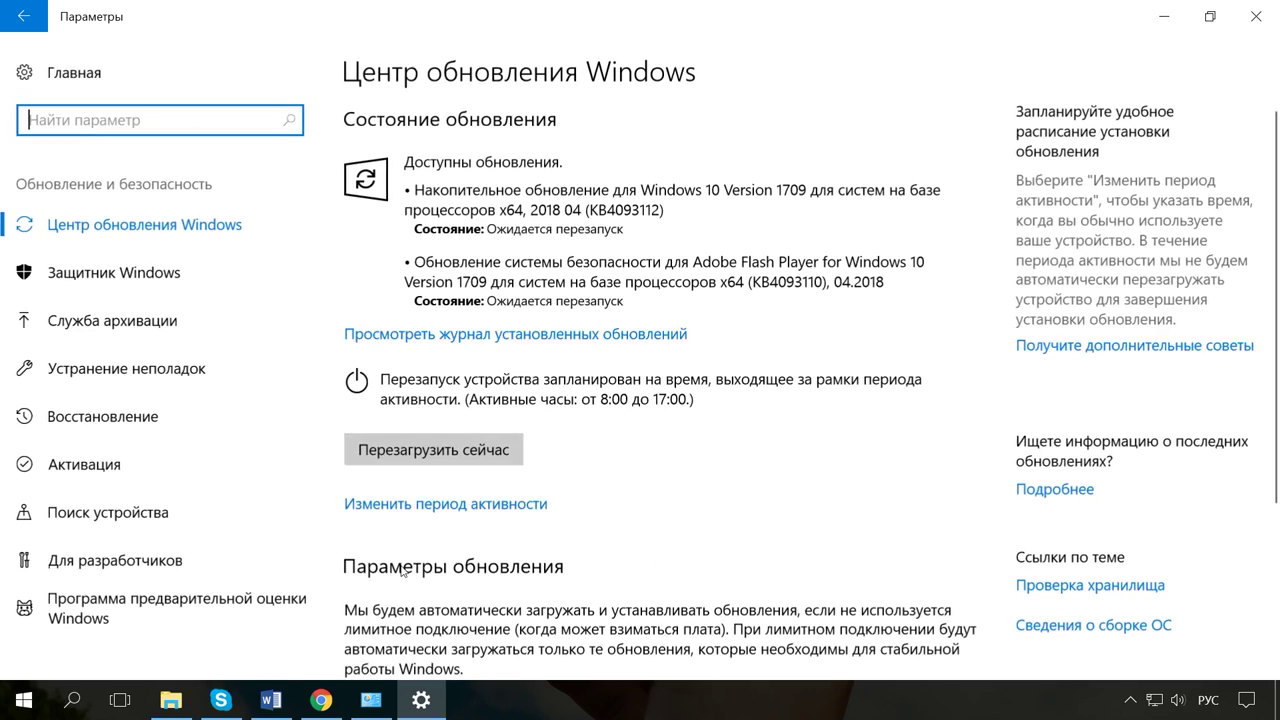
left_click(165, 330)
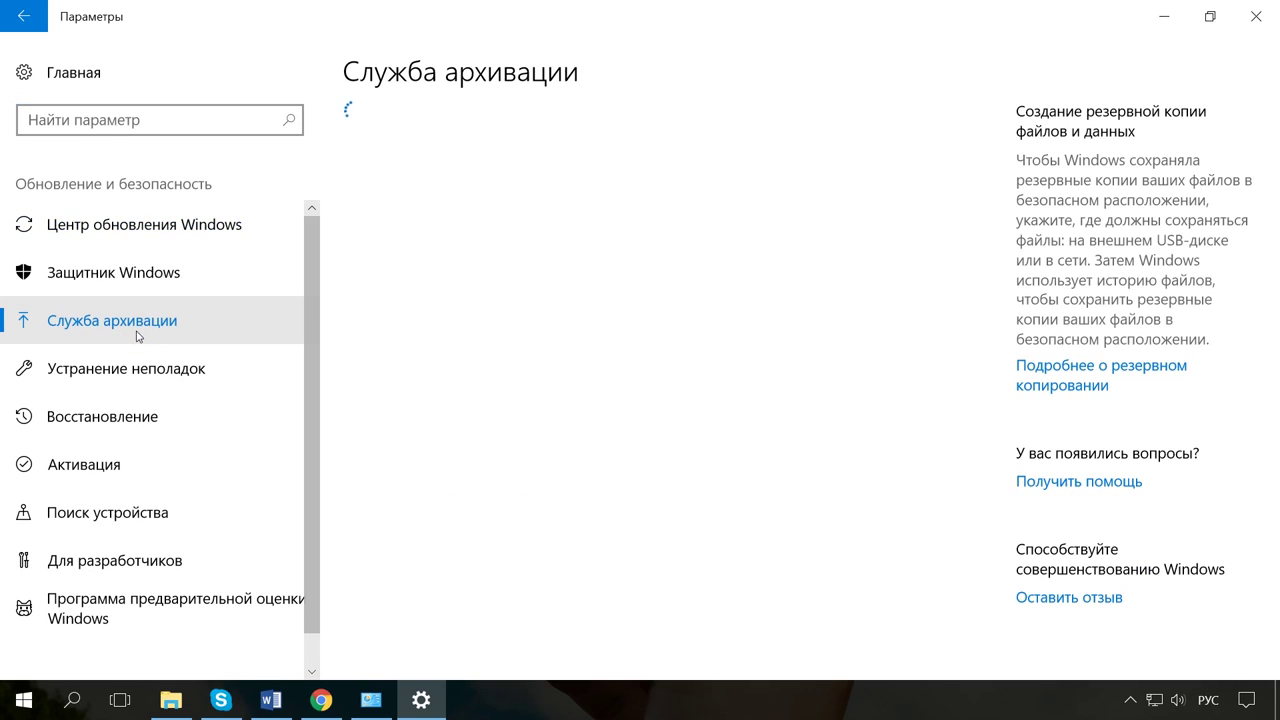
left_click(628, 450)
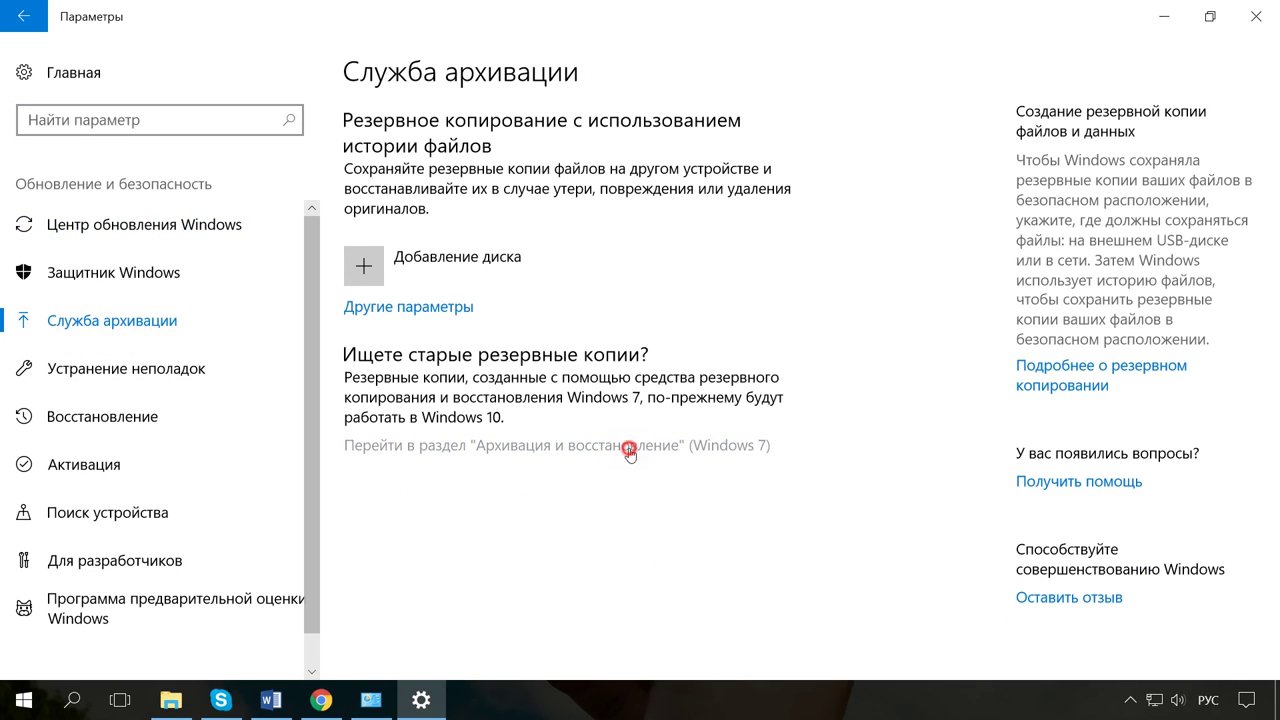
Step: Configure a backup to FAT32 (F:) with a custom selection that includes system disk C:, and cancel the setup
left_click(771, 184)
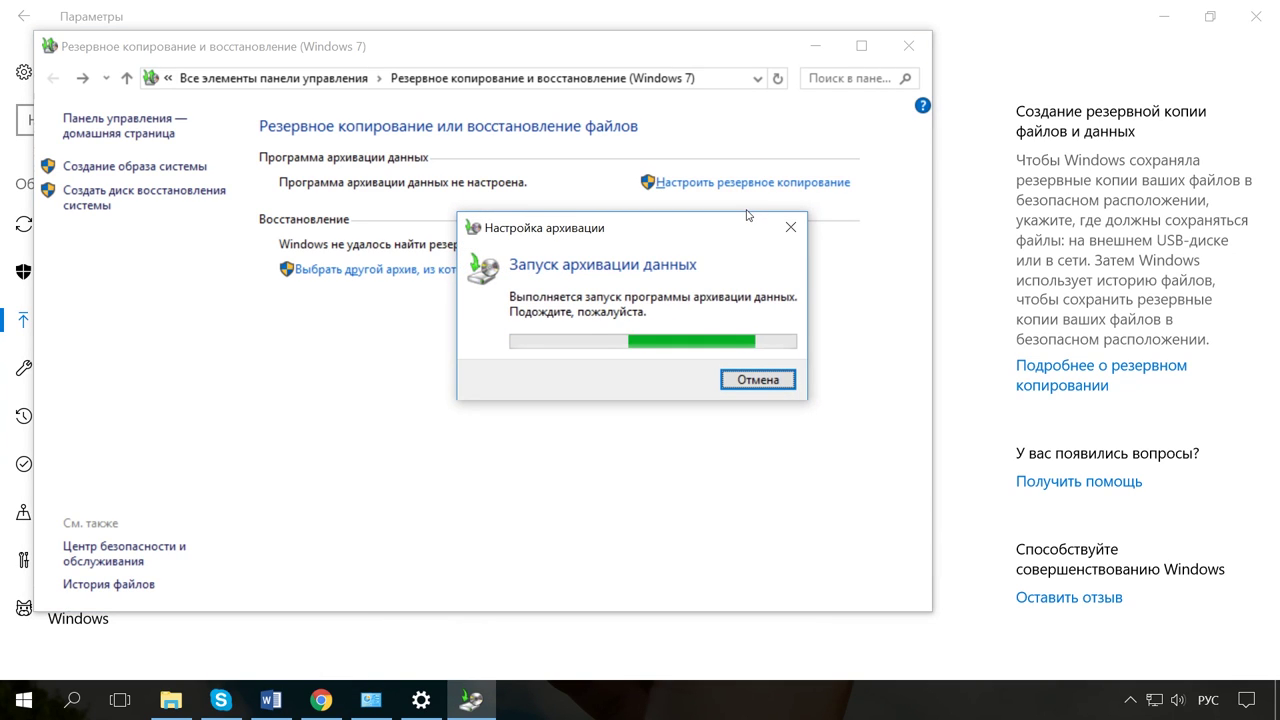
left_click(700, 365)
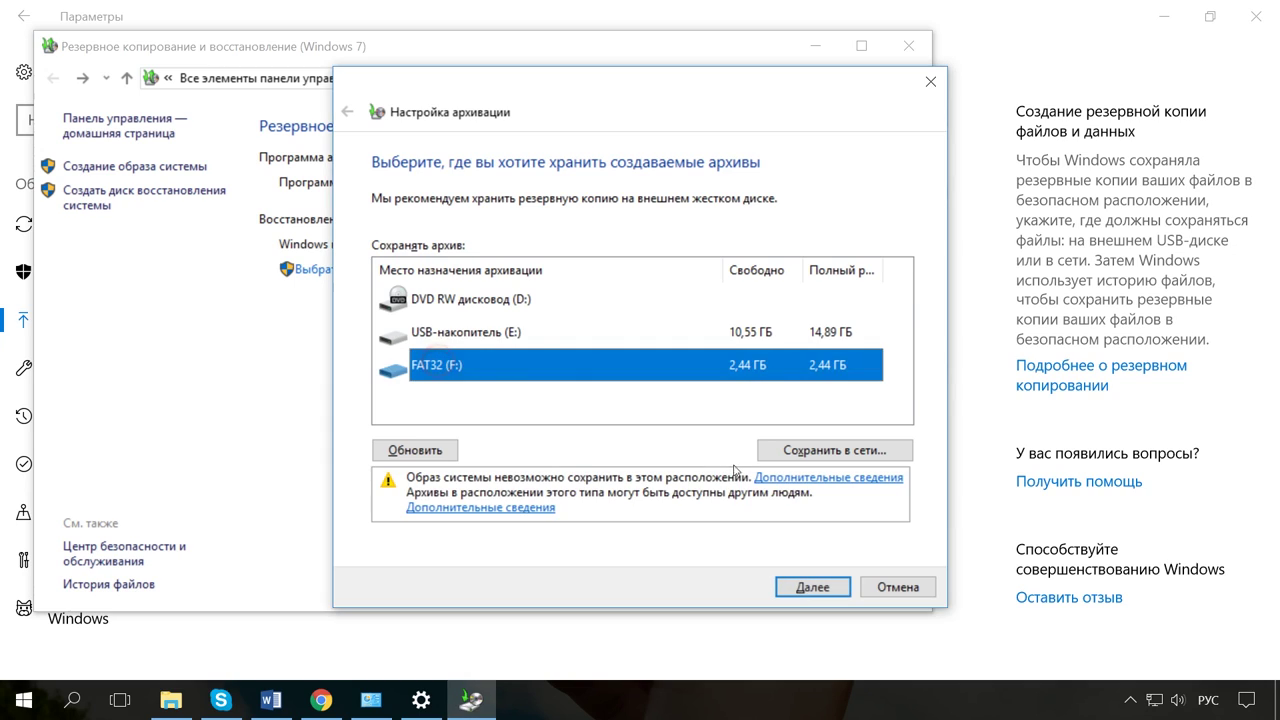
left_click(813, 587)
left_click(475, 318)
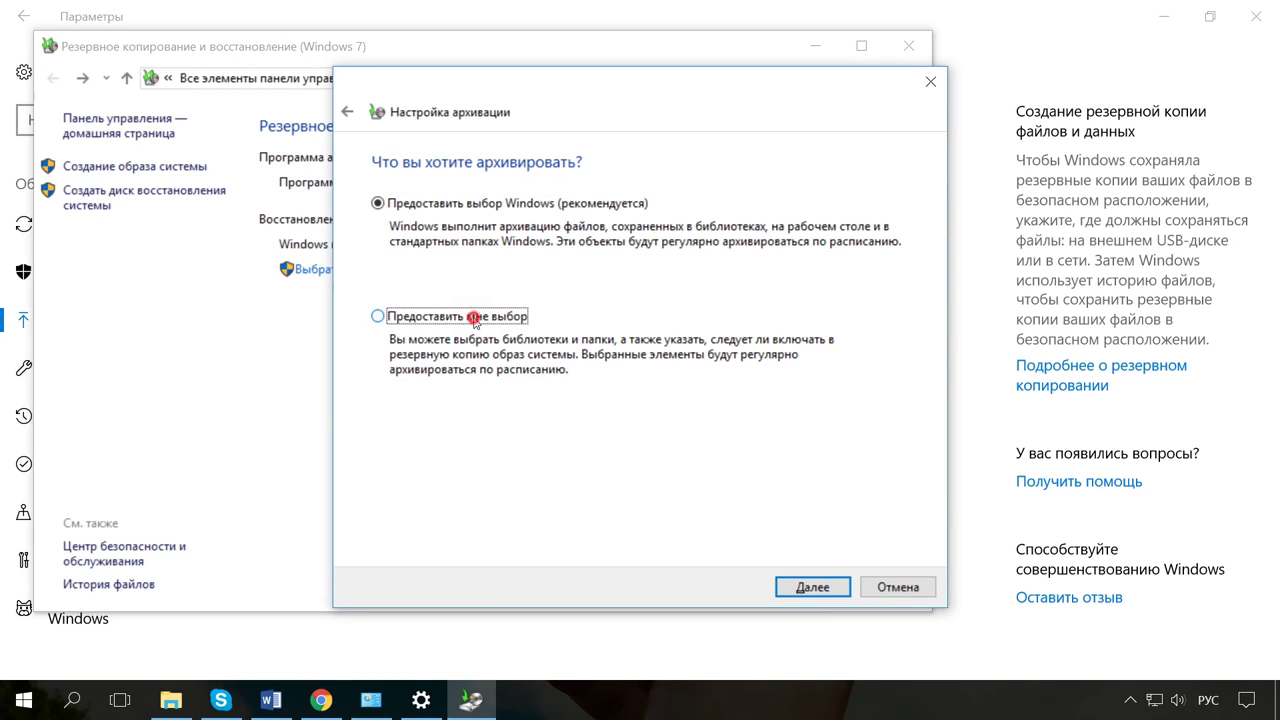
left_click(811, 586)
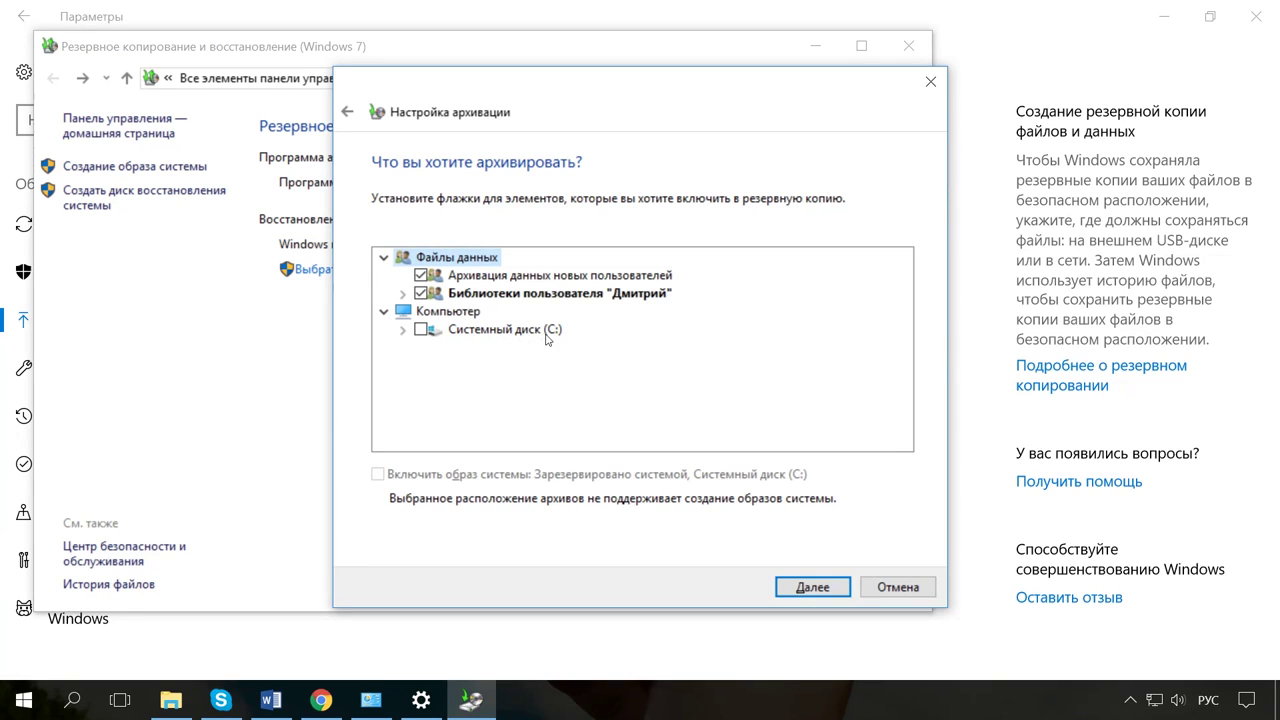
left_click(421, 329)
left_click(899, 594)
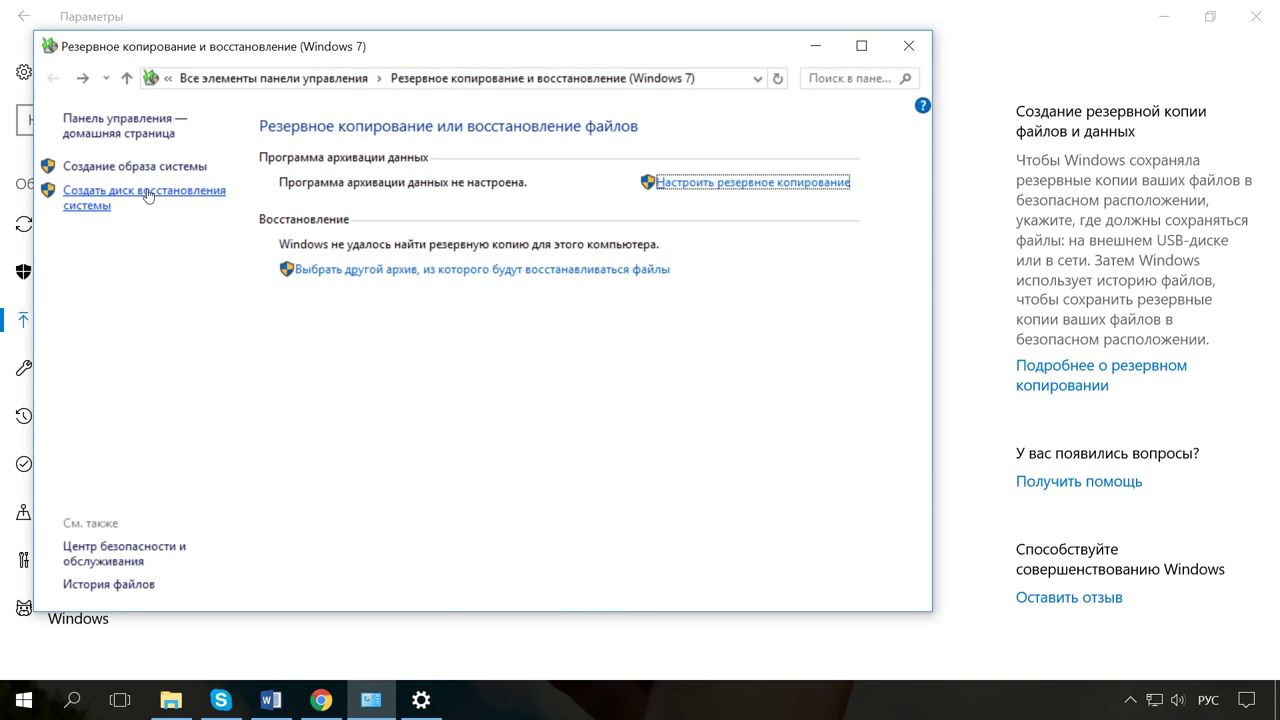
Step: Open system image creation, review the available storage locations and cancel it
left_click(84, 168)
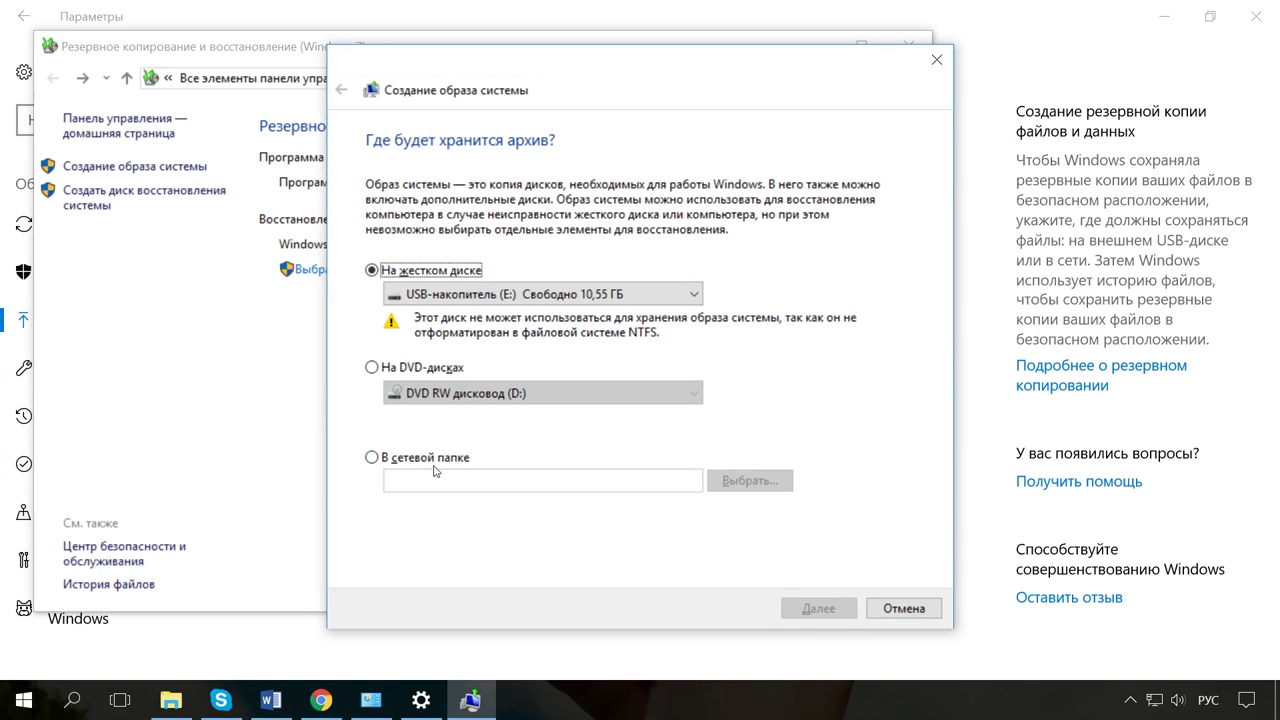
left_click(902, 609)
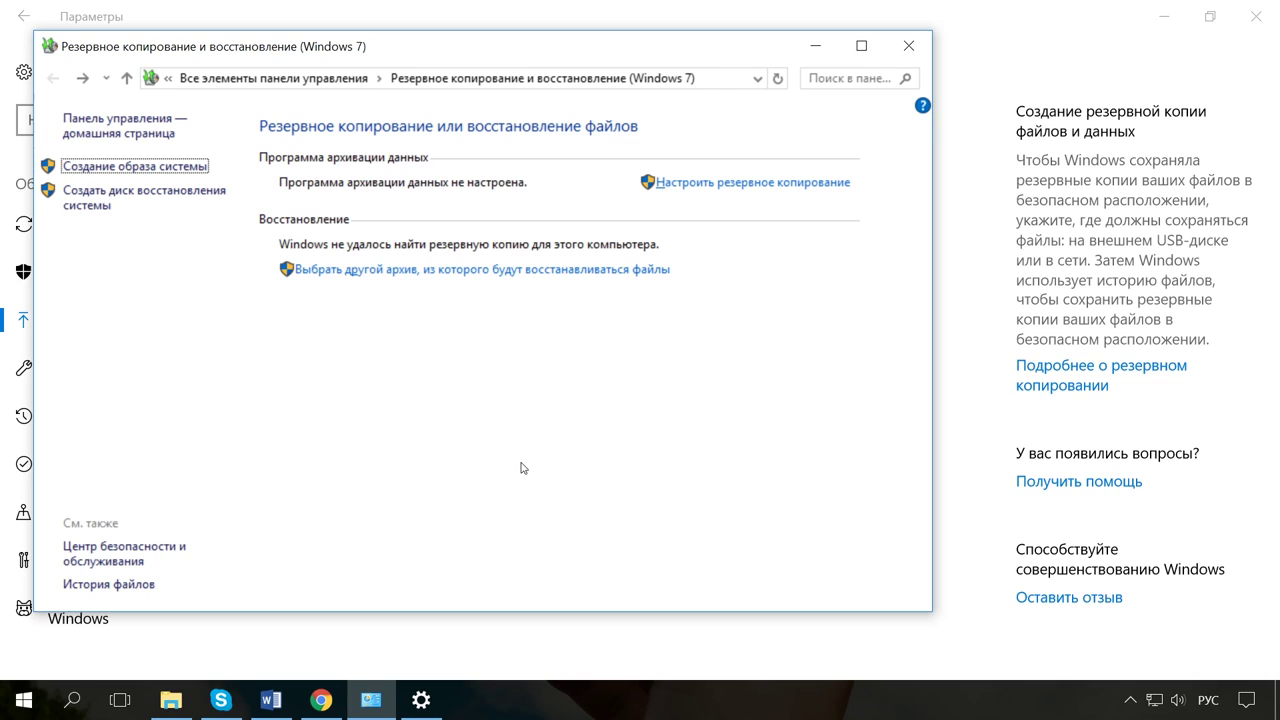
Step: Start creating a system repair disc on the DVD RW drive (D:)
left_click(136, 200)
left_click(700, 357)
left_click(700, 372)
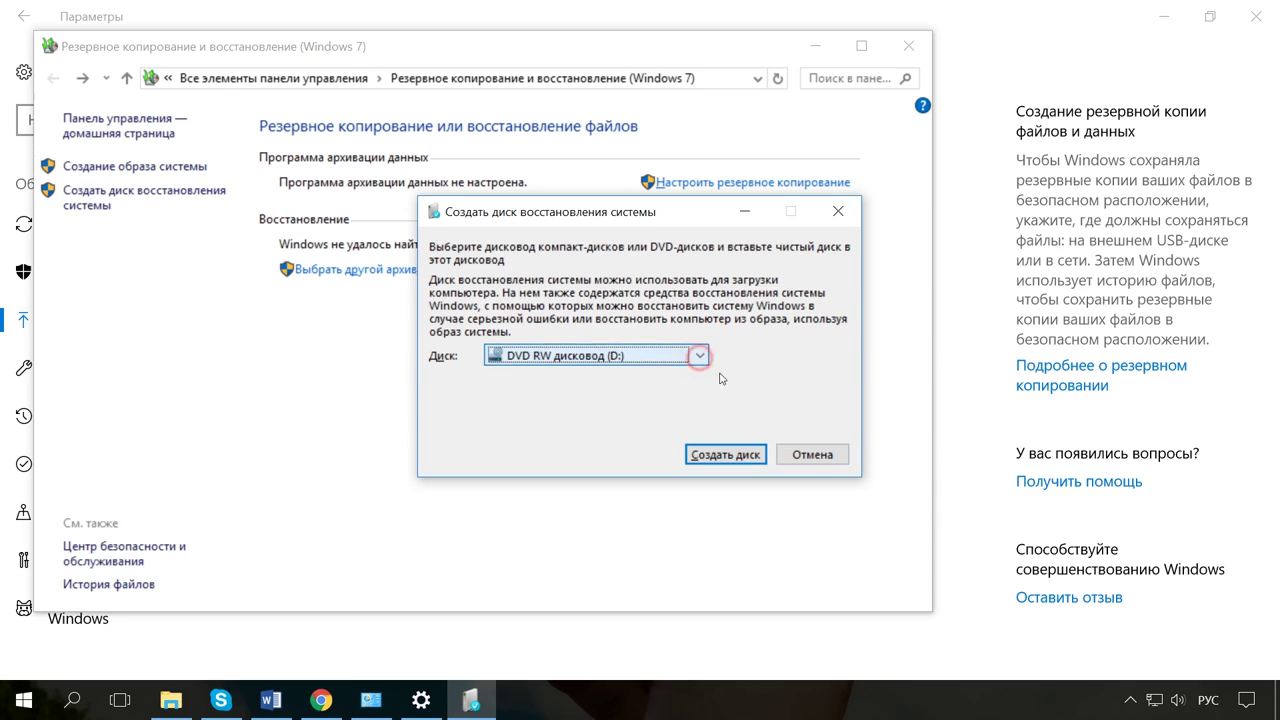
left_click(726, 455)
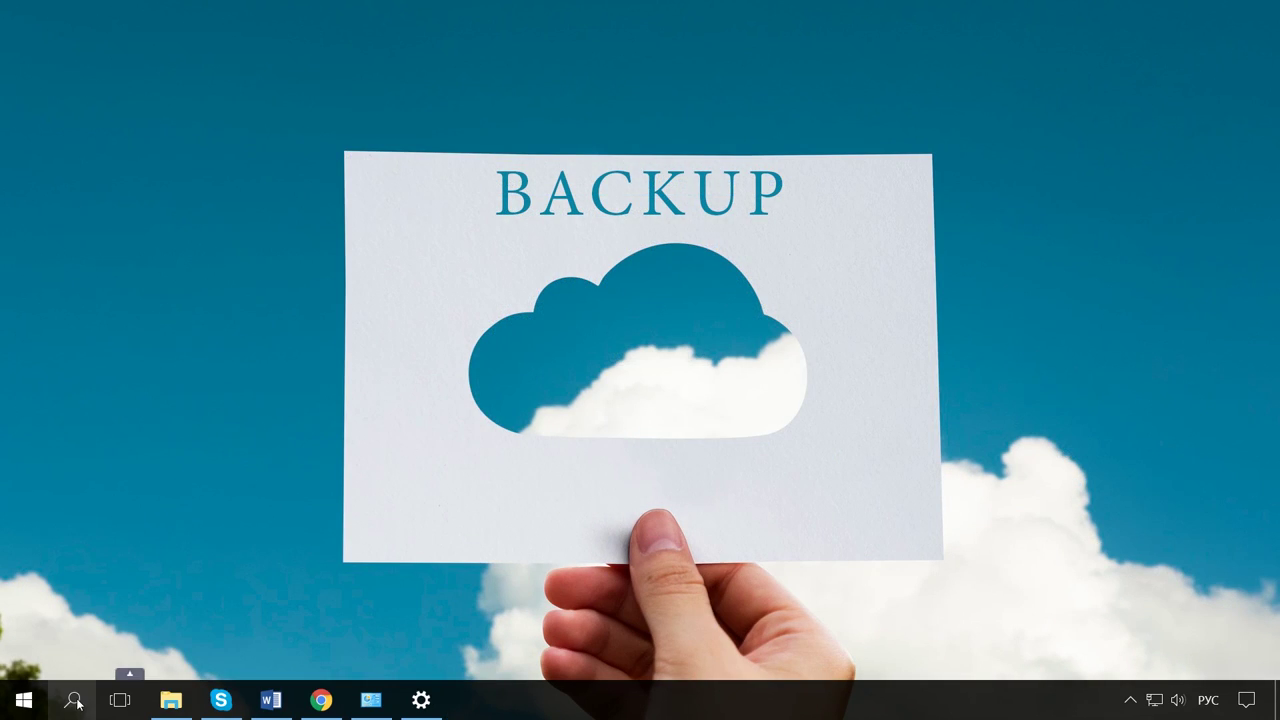
Step: Find the Control Panel by searching Windows for "па" and open its Восстановление section
left_click(76, 703)
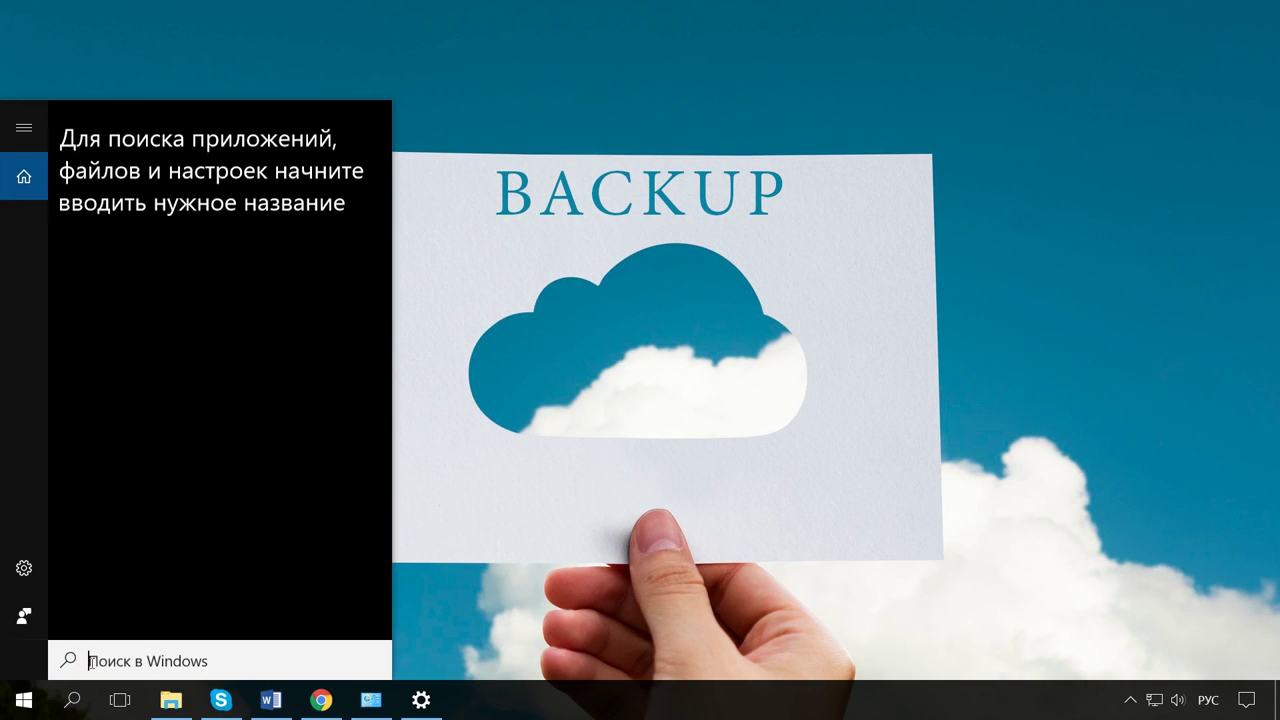
type("па")
left_click(216, 218)
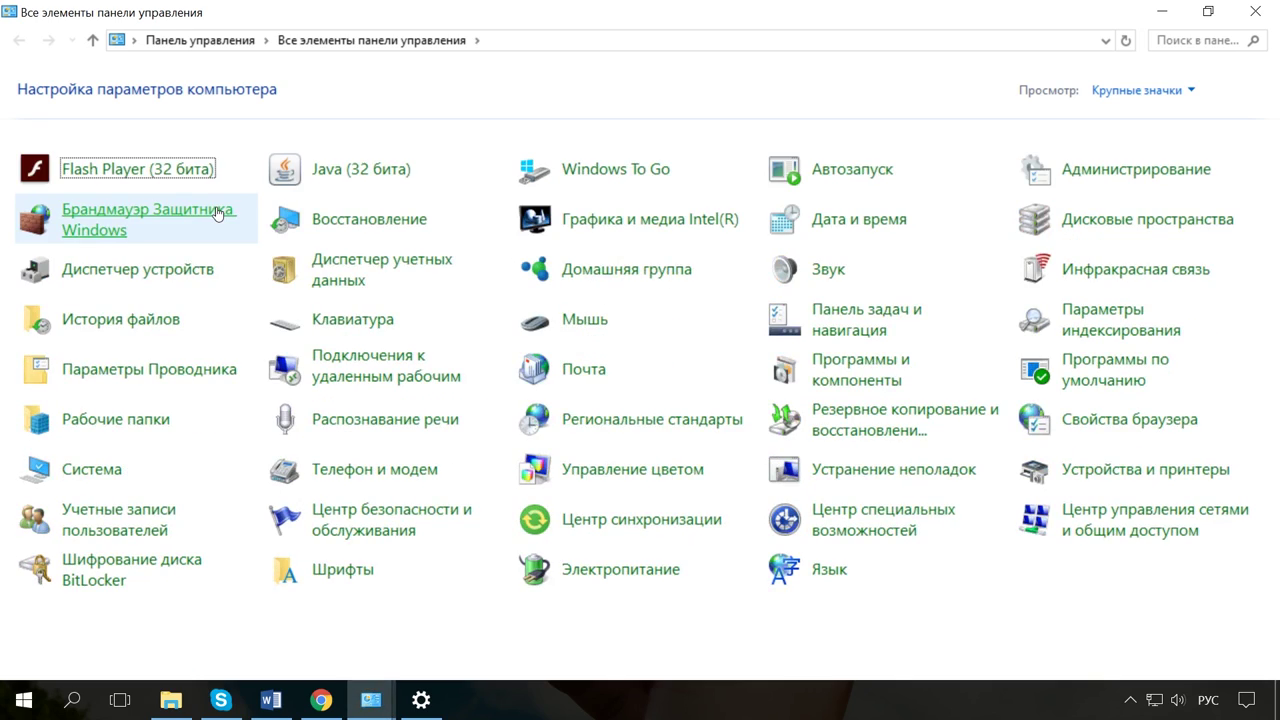
left_click(381, 228)
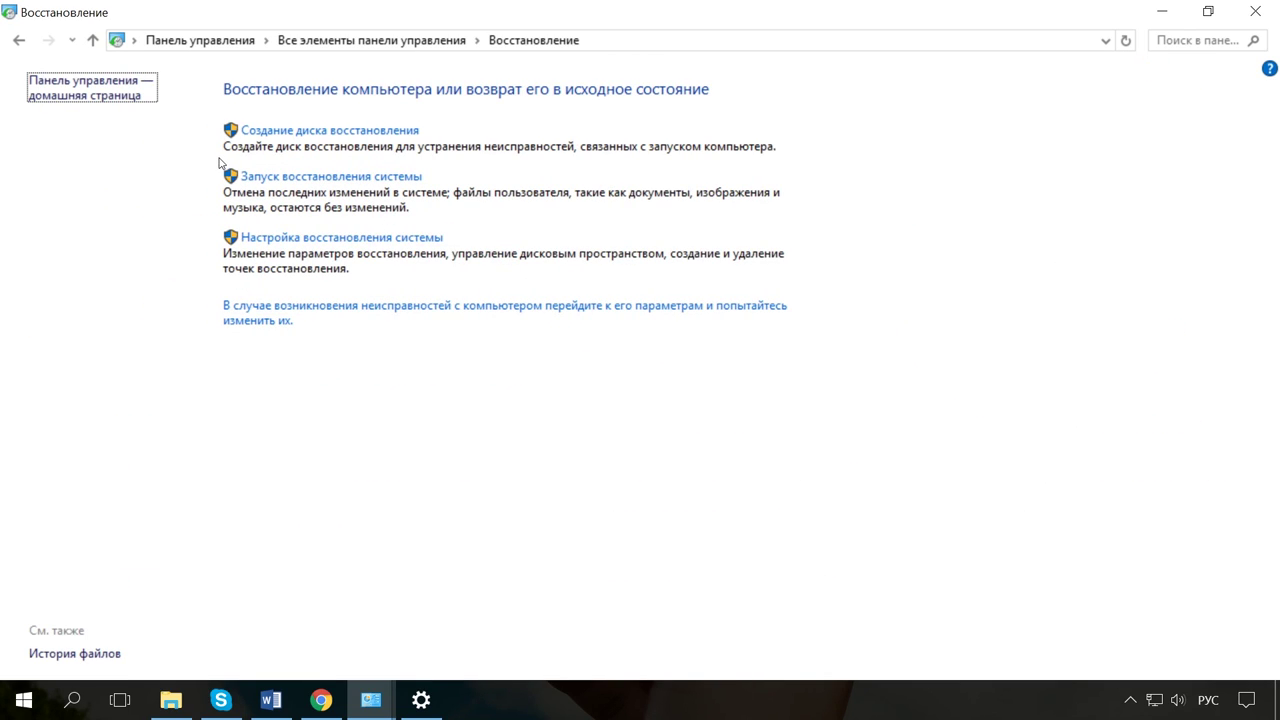
Step: Start creating a recovery drive with system files backed up to it, allowing Recovery Media Creator to make changes
left_click(378, 133)
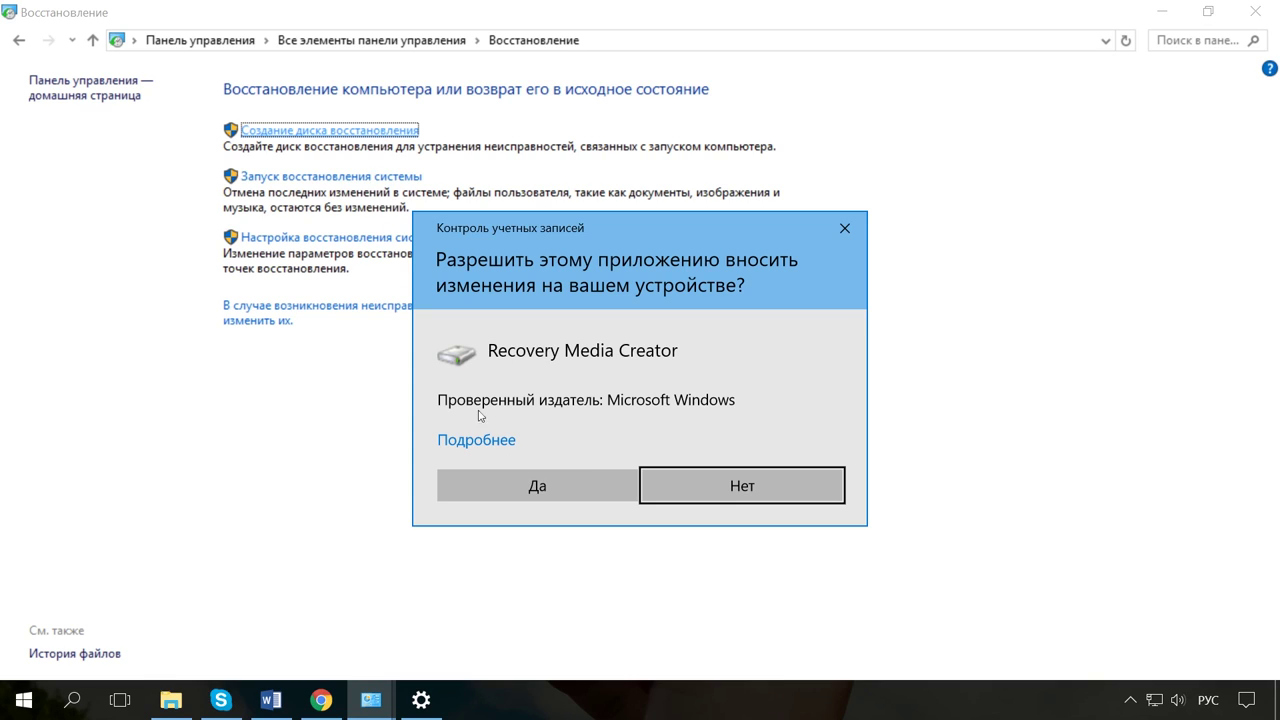
left_click(605, 496)
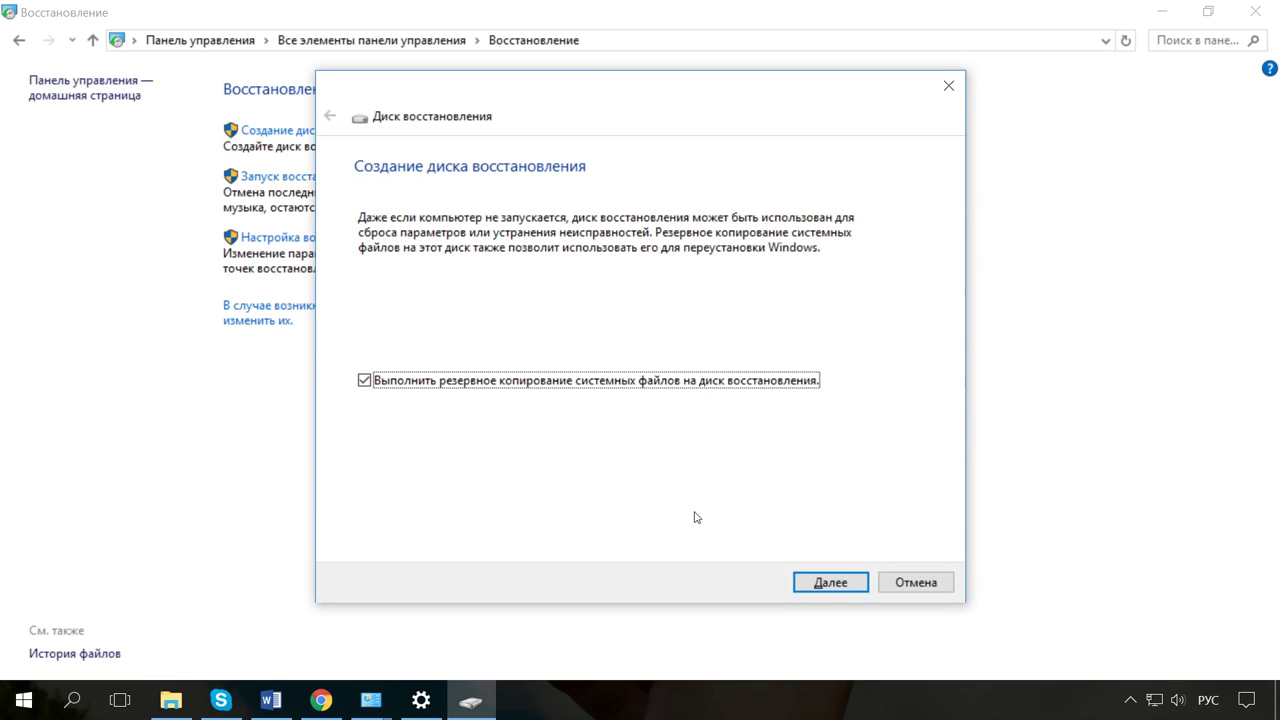
left_click(828, 584)
left_click(857, 583)
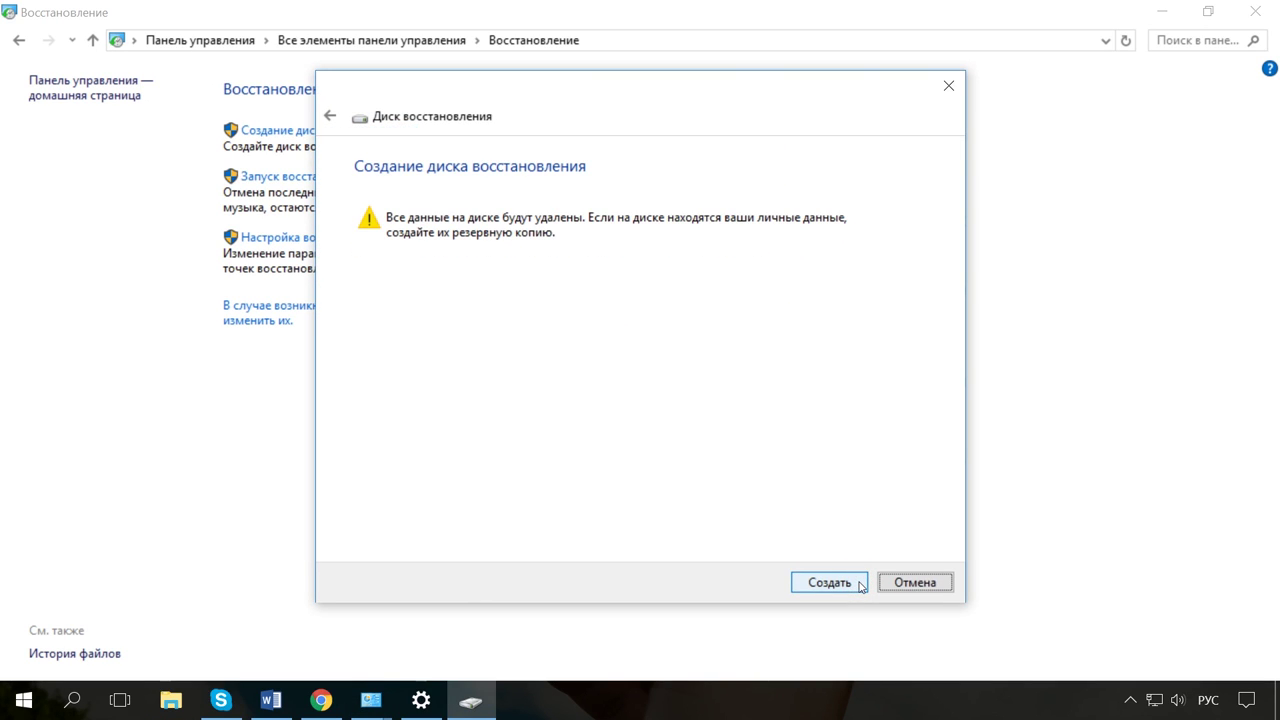
left_click(857, 583)
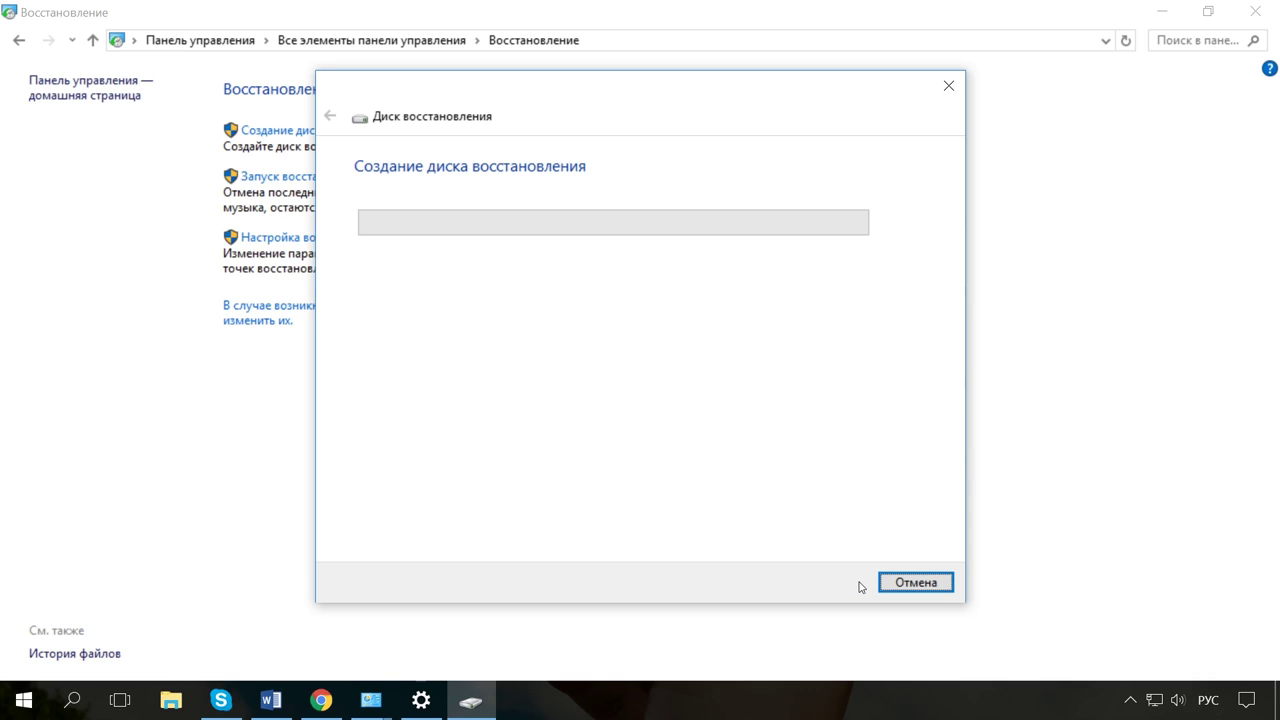
Step: Find RecoveryDrive.exe through Windows search and run it, allowing it to make changes to the device
left_click(31, 710)
type("RecoveryDrive.exe")
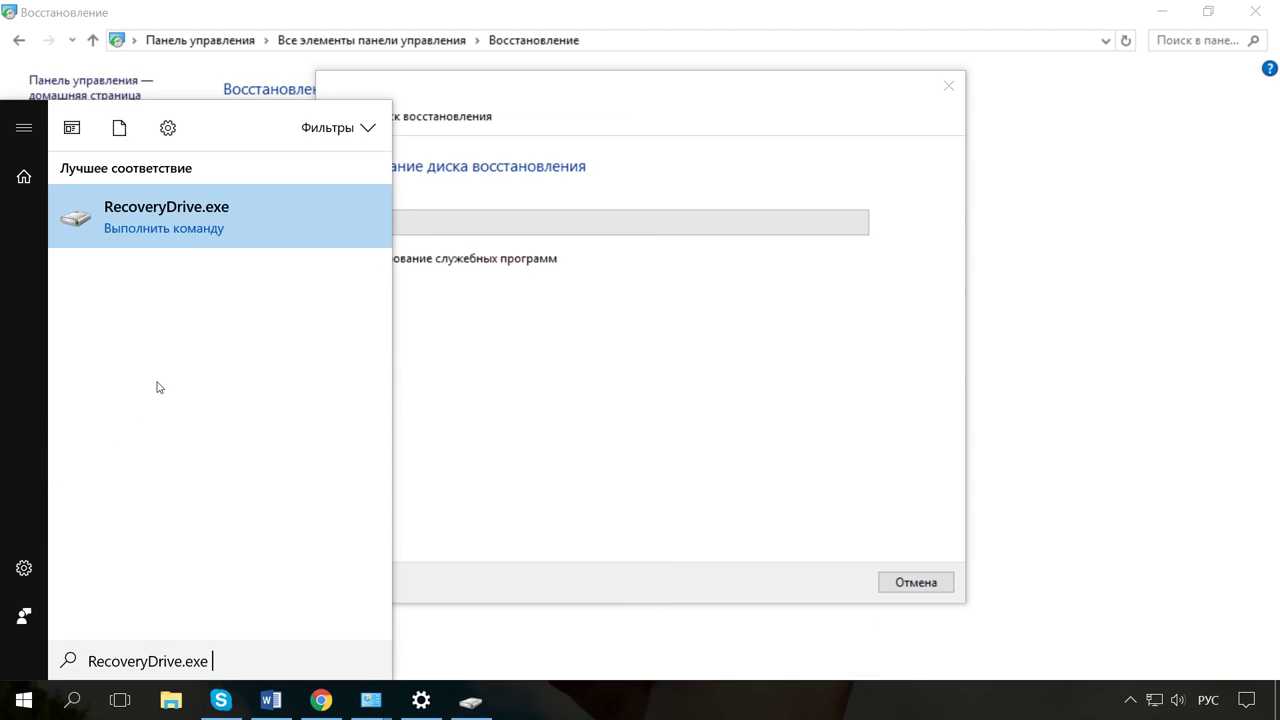
left_click(238, 214)
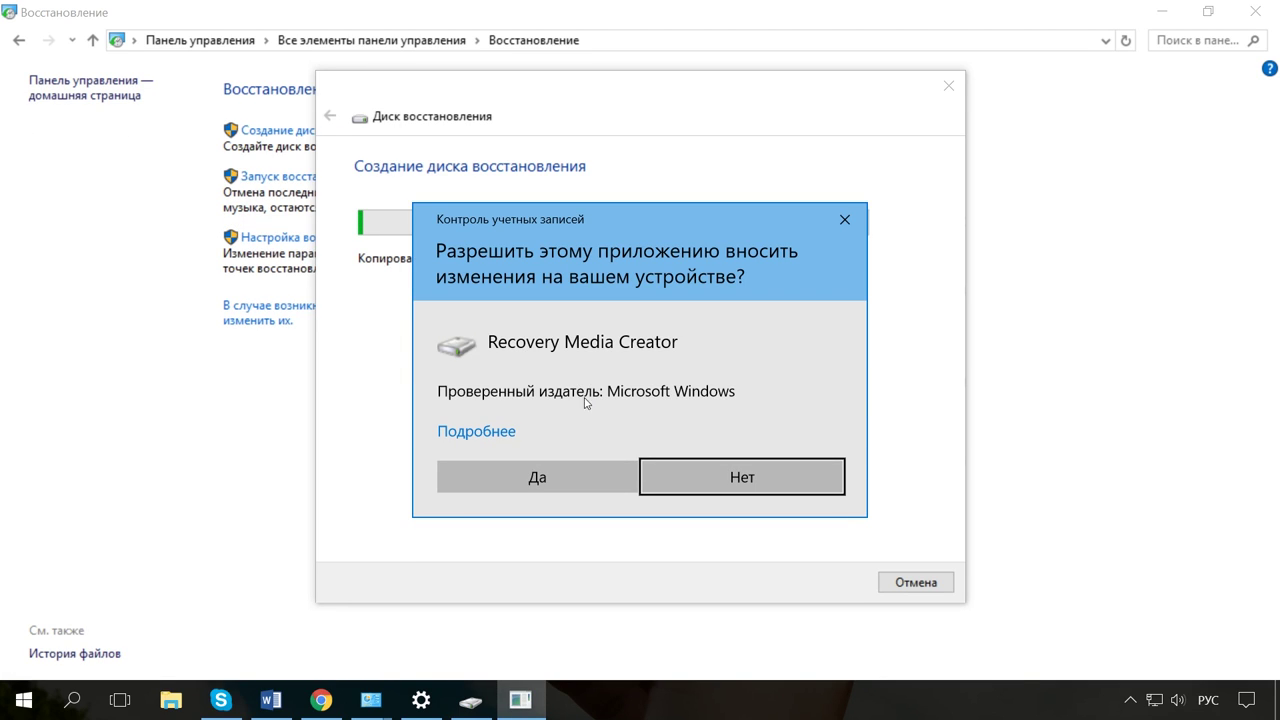
left_click(590, 467)
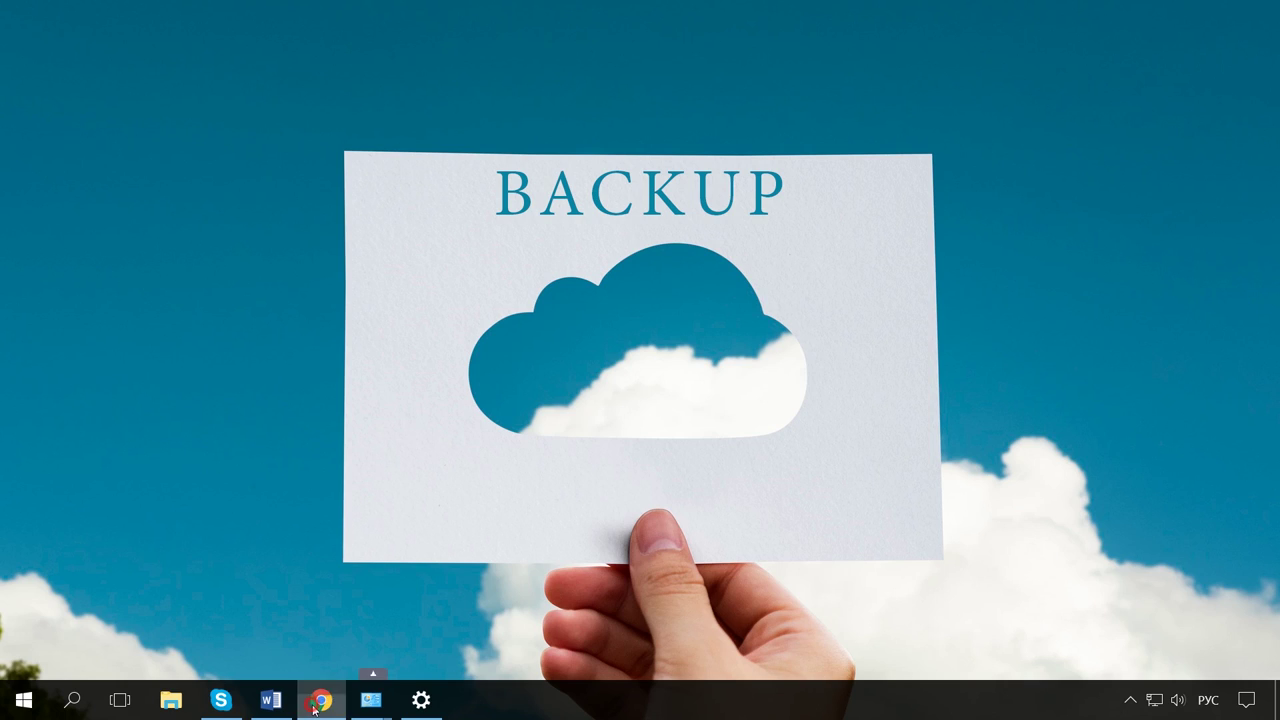
Step: Switch to Chrome to view the Microsoft OneDrive home page and dismiss the downloads bar
left_click(318, 702)
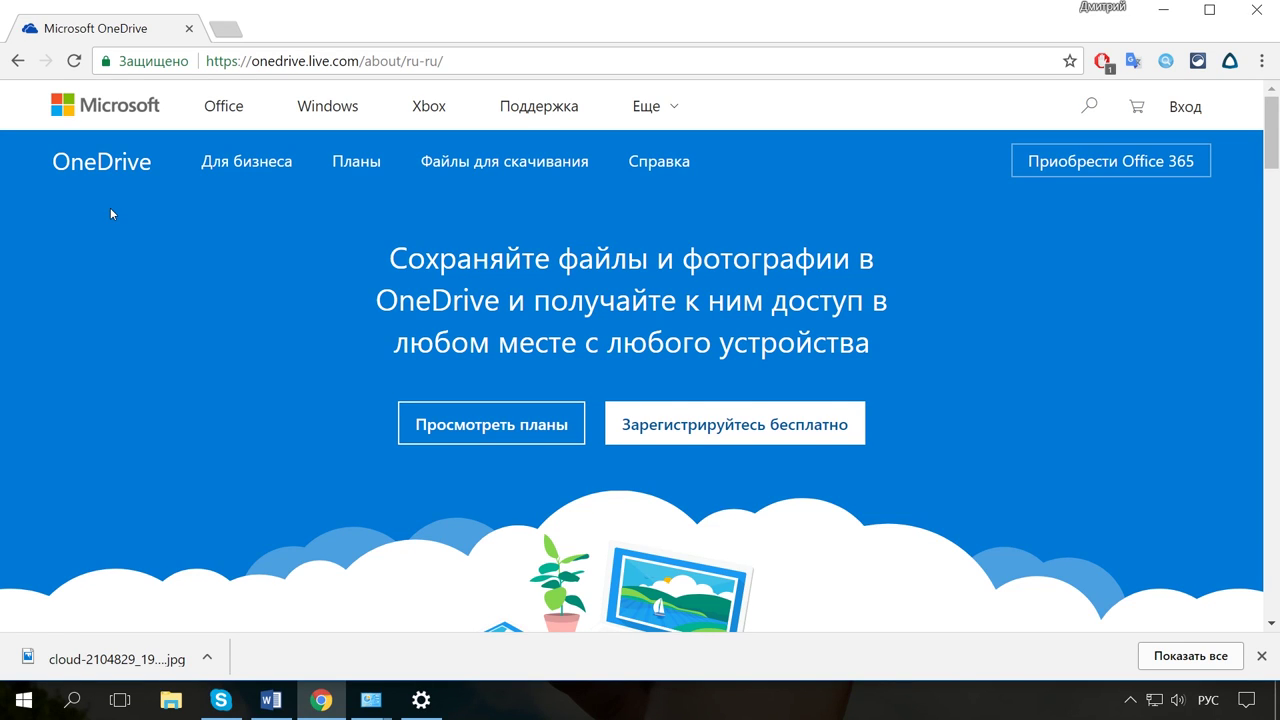
left_click(171, 700)
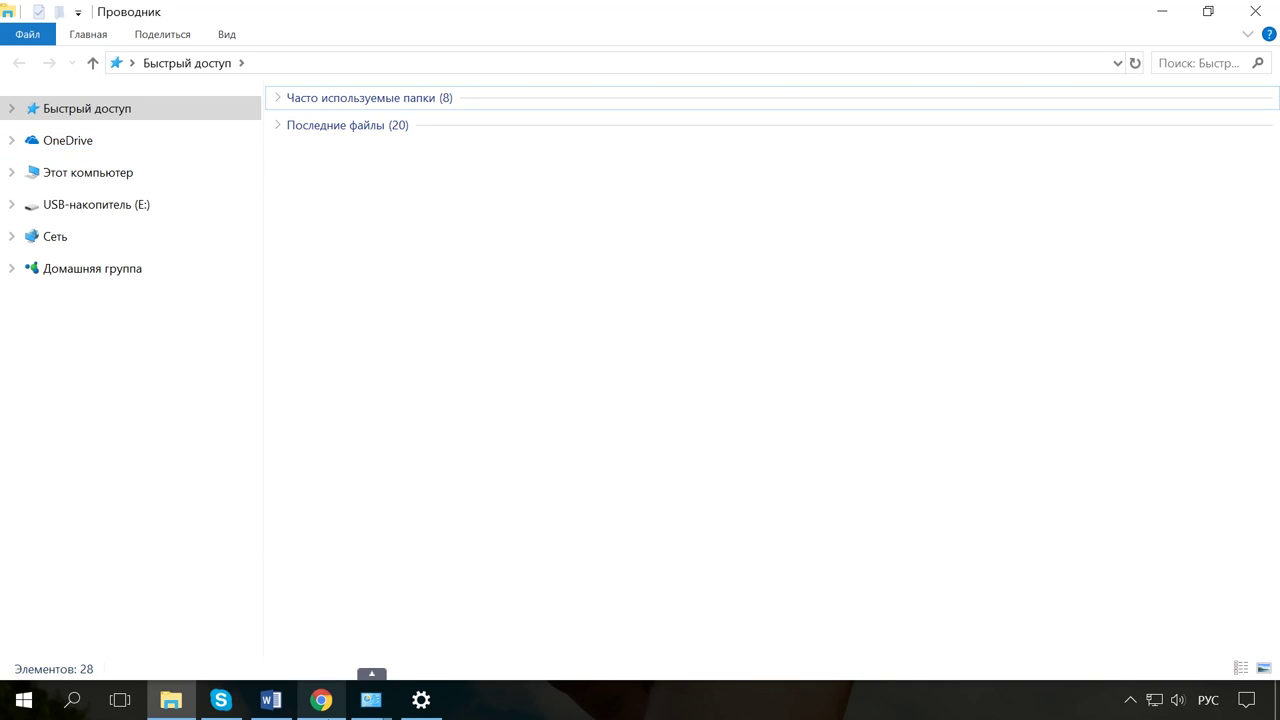
left_click(321, 700)
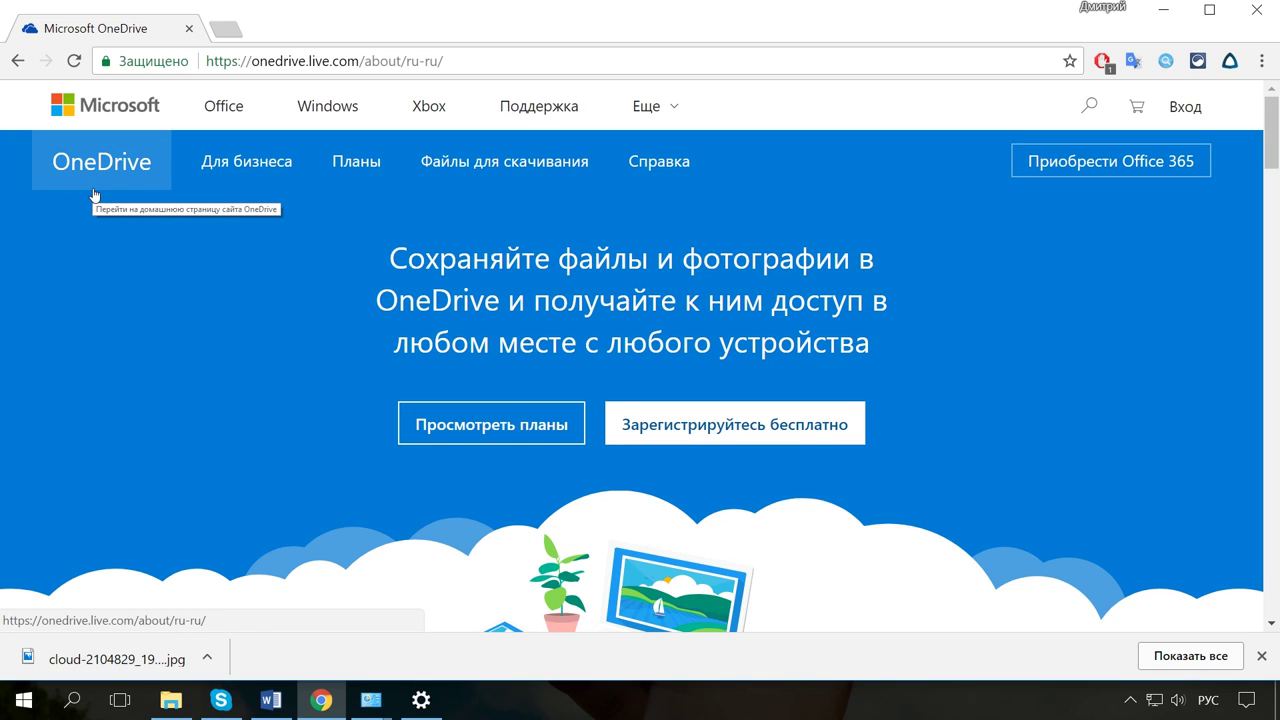
left_click(1261, 656)
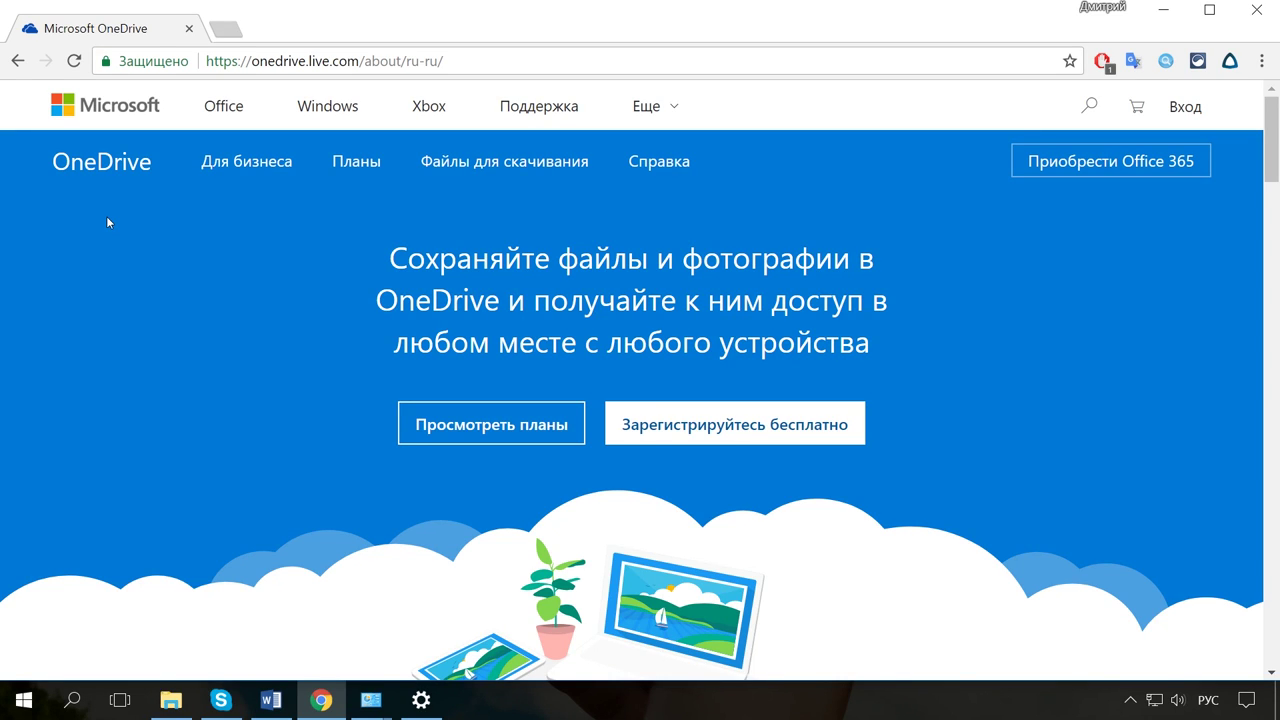
Step: Switch to File Explorer and open the OneDrive folder
left_click(171, 700)
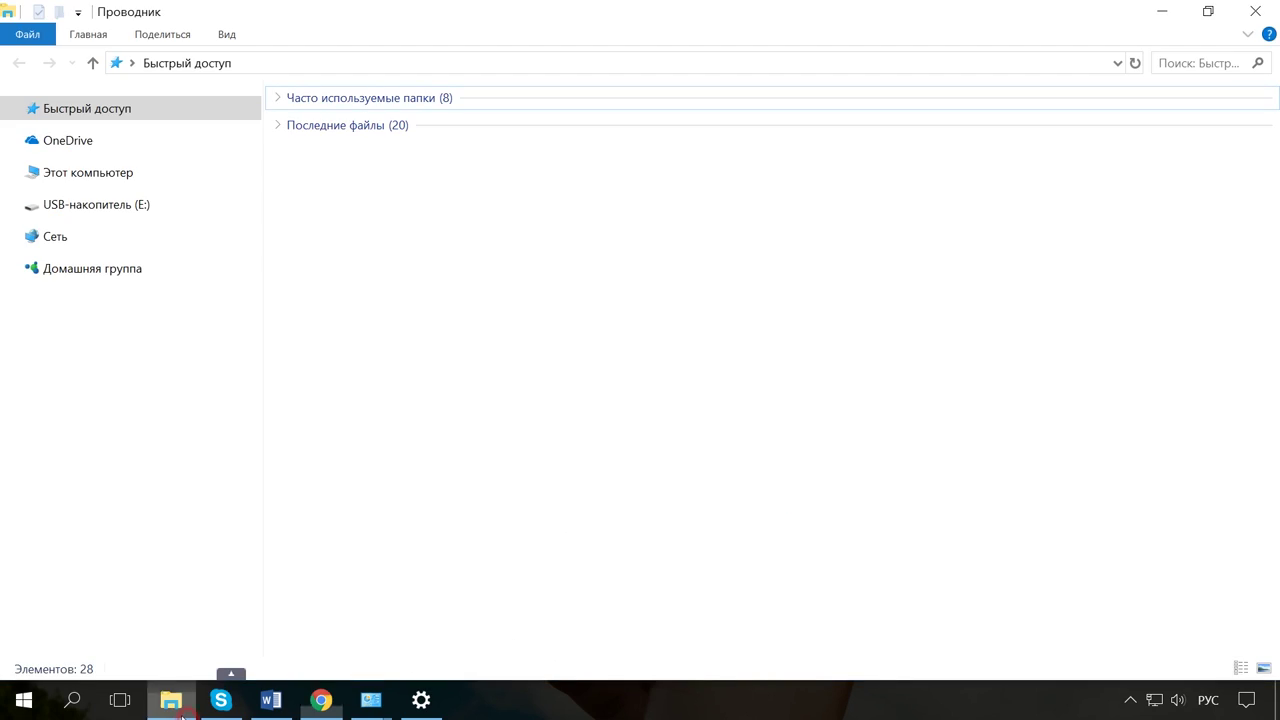
left_click(74, 150)
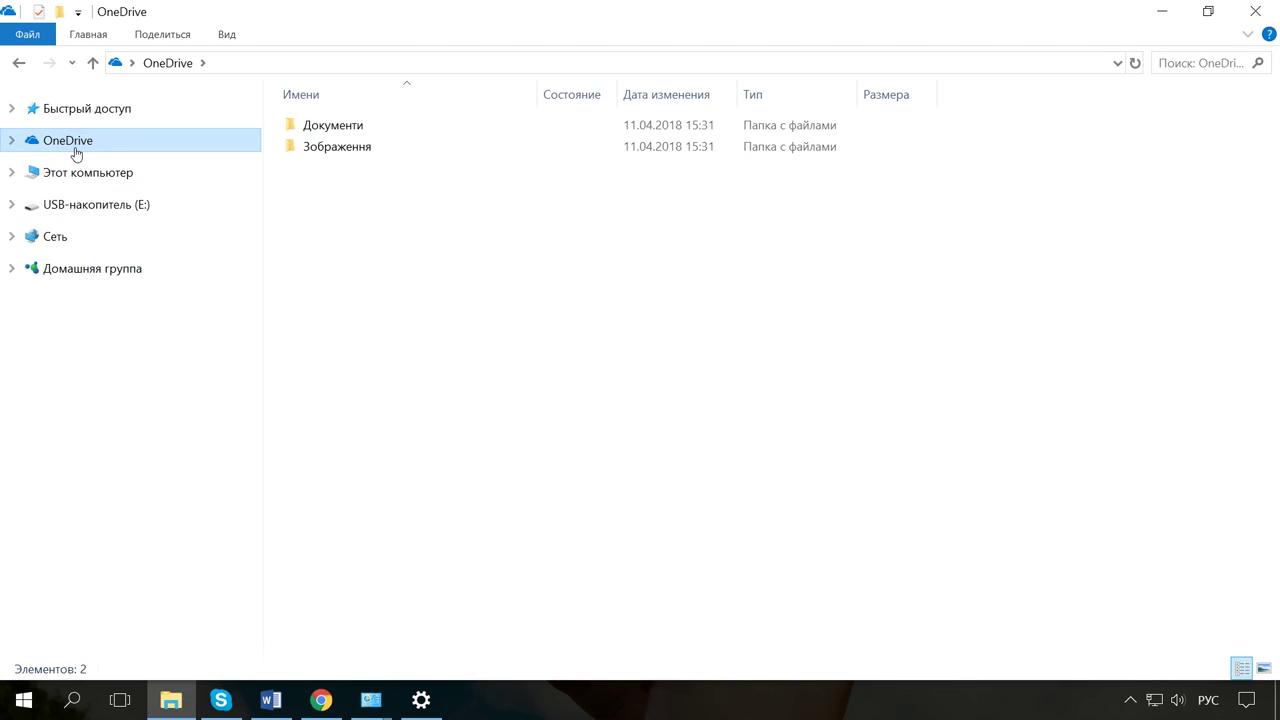